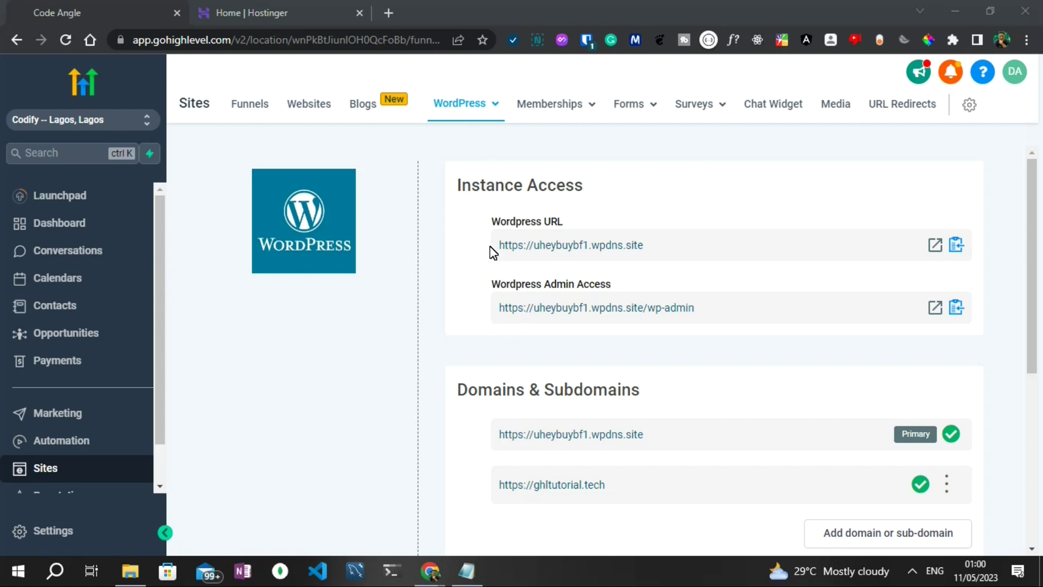
Open the WordPress site's under-construction preview and wp-admin dashboard in new tabs, then return to GoHighLevel
click(936, 246)
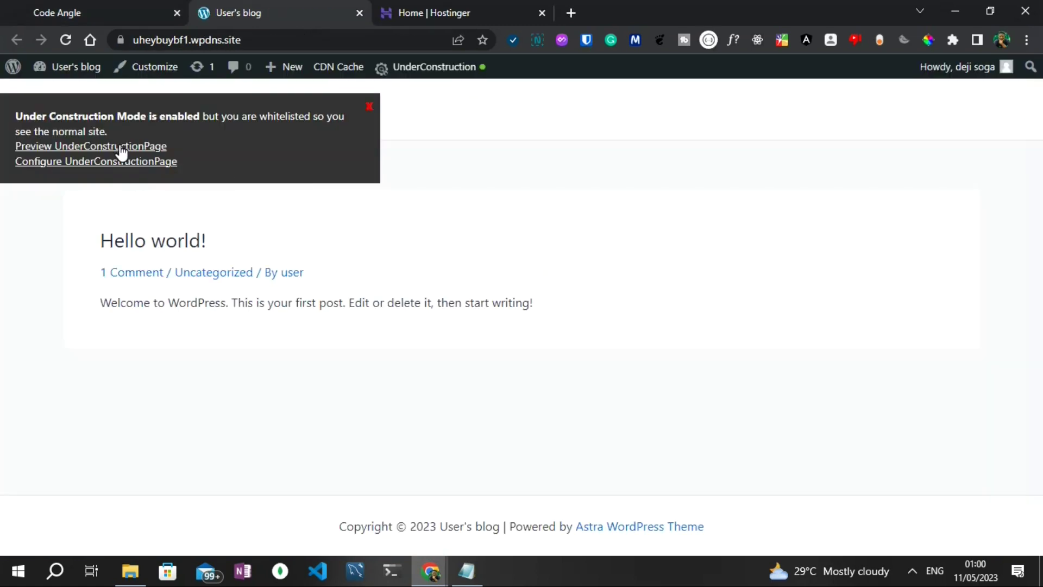
click(121, 147)
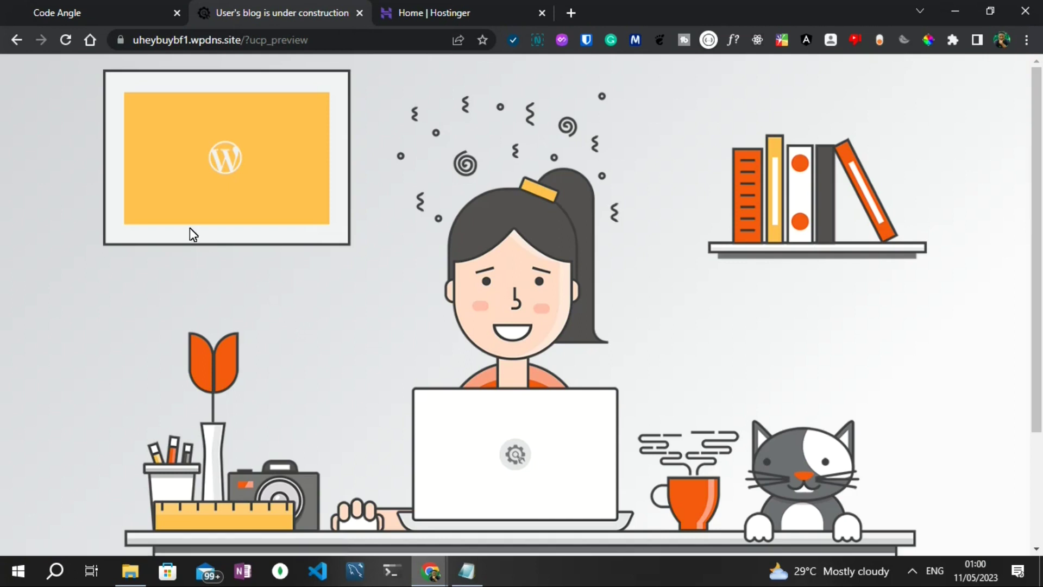
click(61, 7)
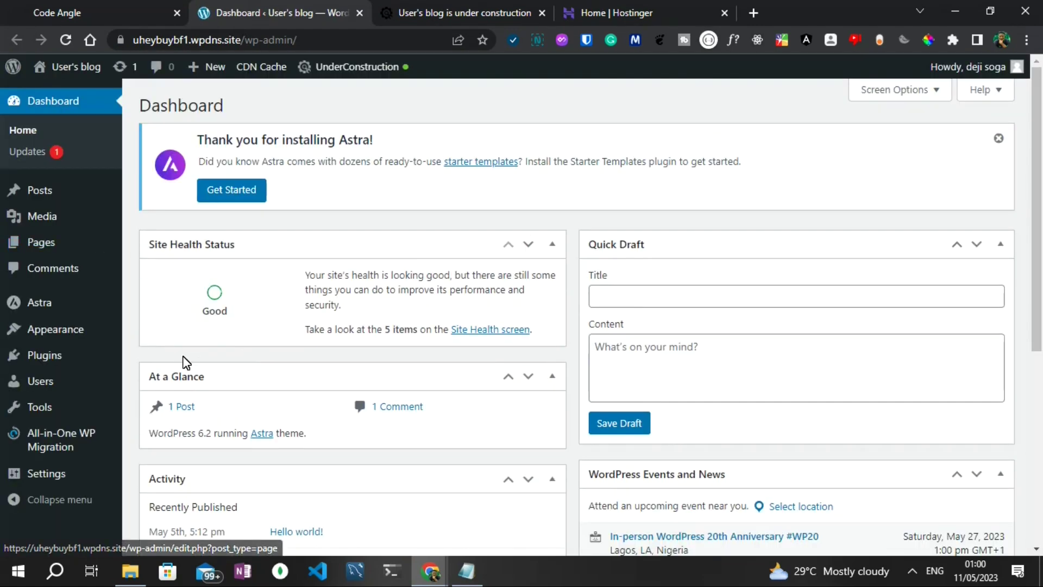
click(131, 13)
click(251, 8)
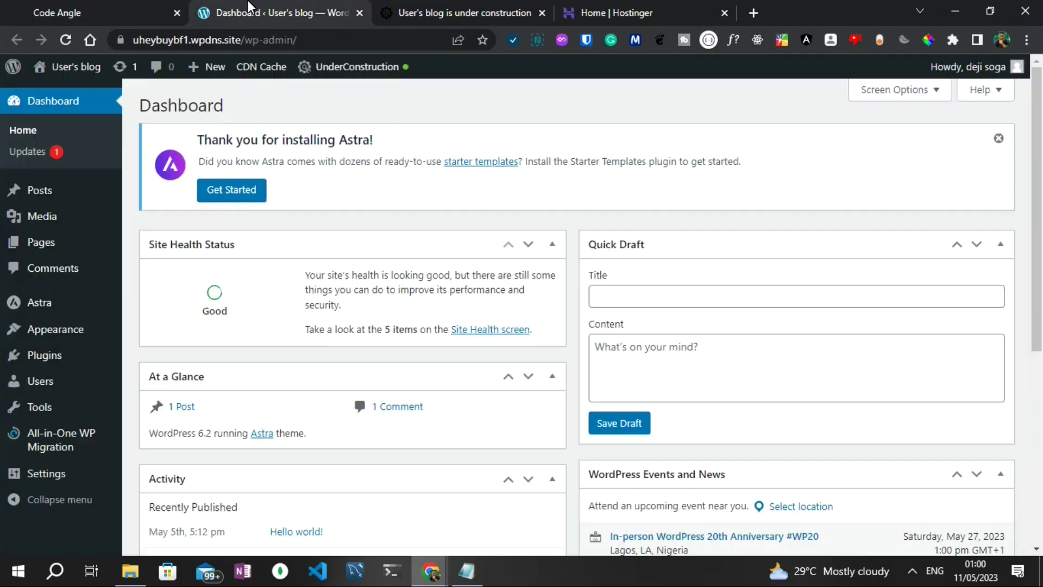
click(65, 8)
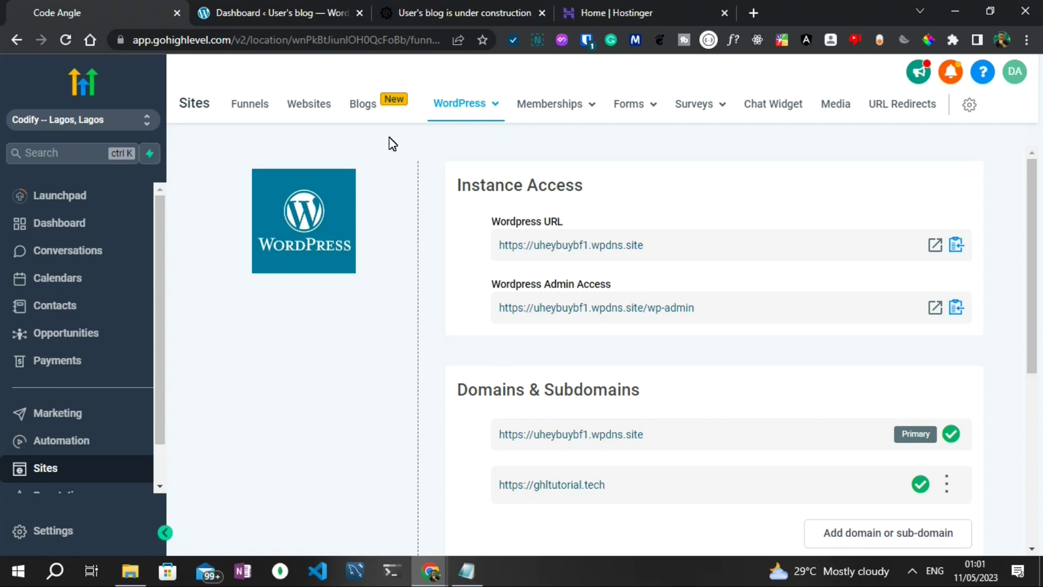
Switch to the Home | Hostinger tab
click(605, 4)
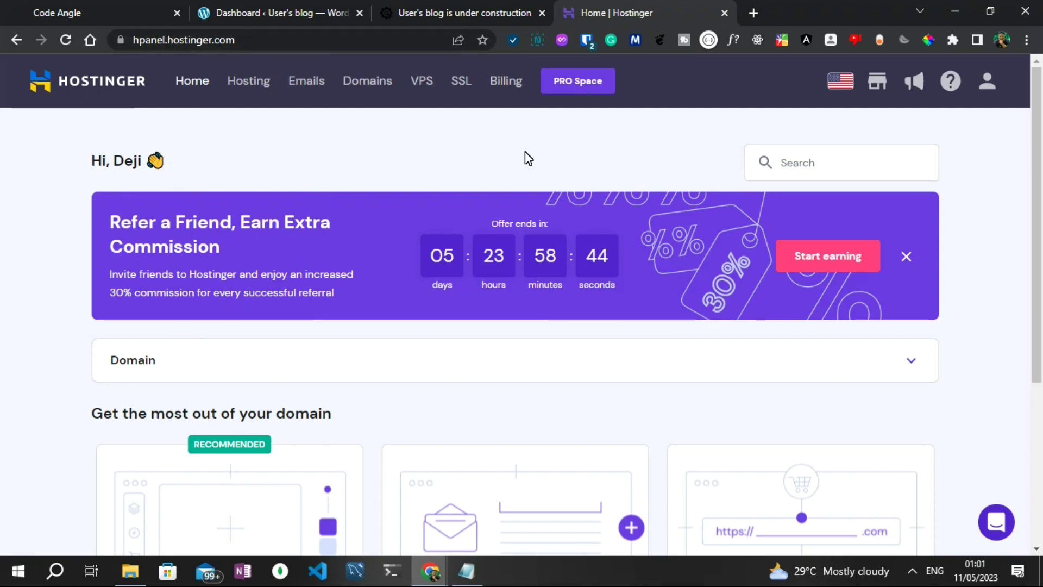
Open Domains and go to the Get a New Domain page in hPanel
click(357, 94)
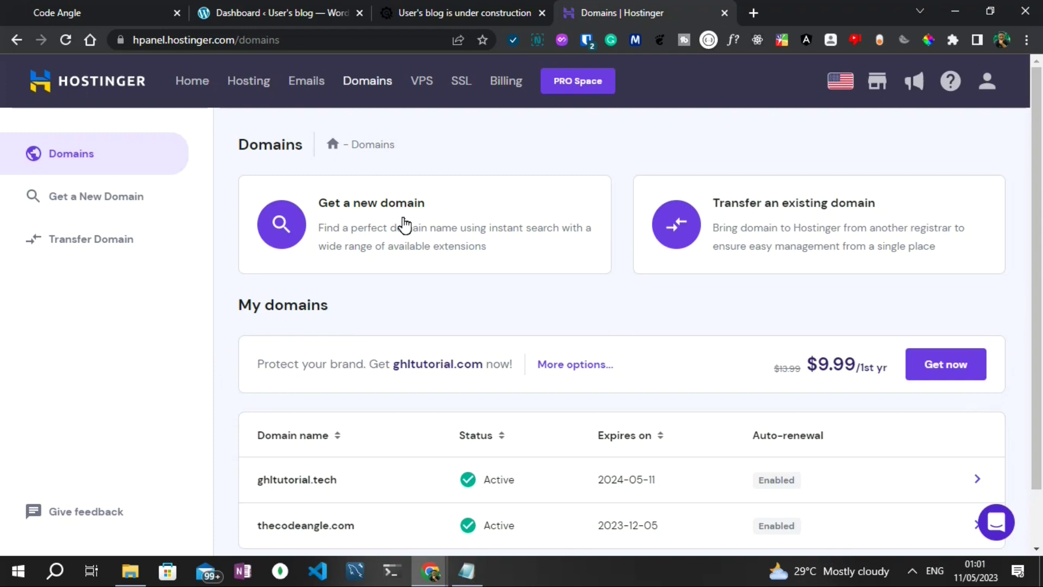
click(121, 213)
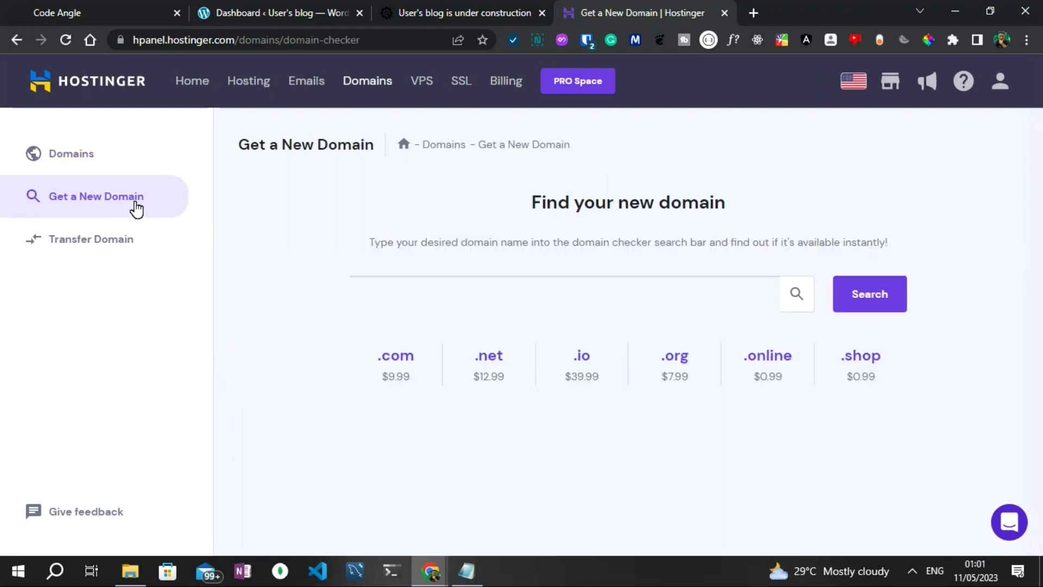
scroll(328, 261, down, 3)
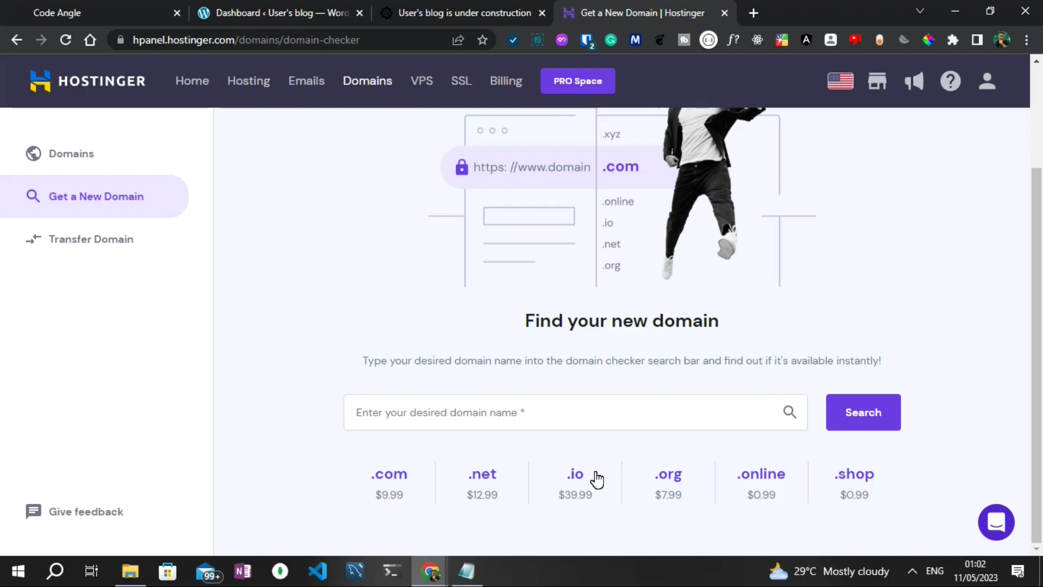
Search for ghltuts with the .online ending and browse the available extensions and prices
click(577, 413)
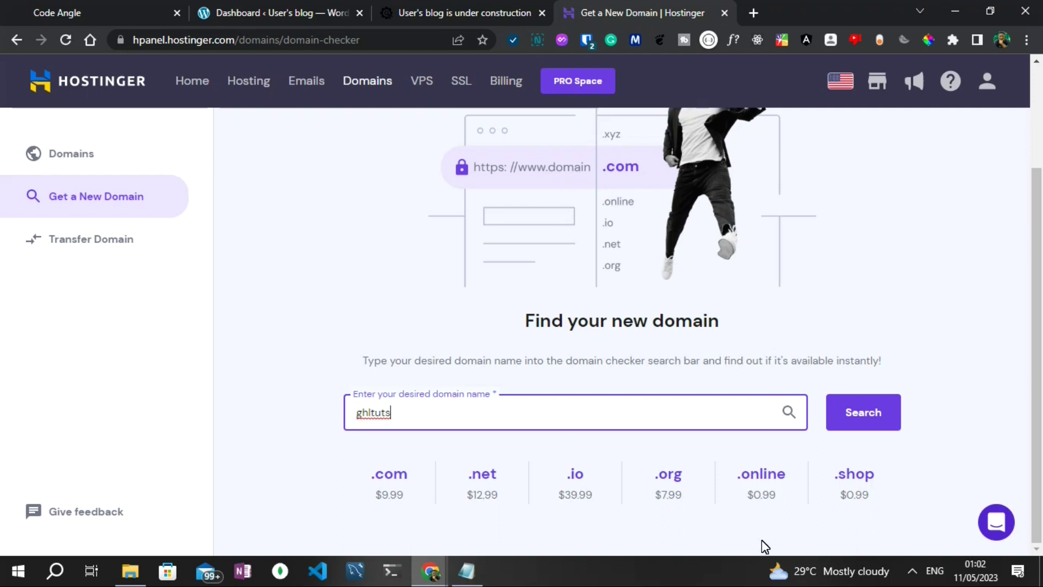
click(768, 490)
click(889, 422)
scroll(663, 395, down, 1)
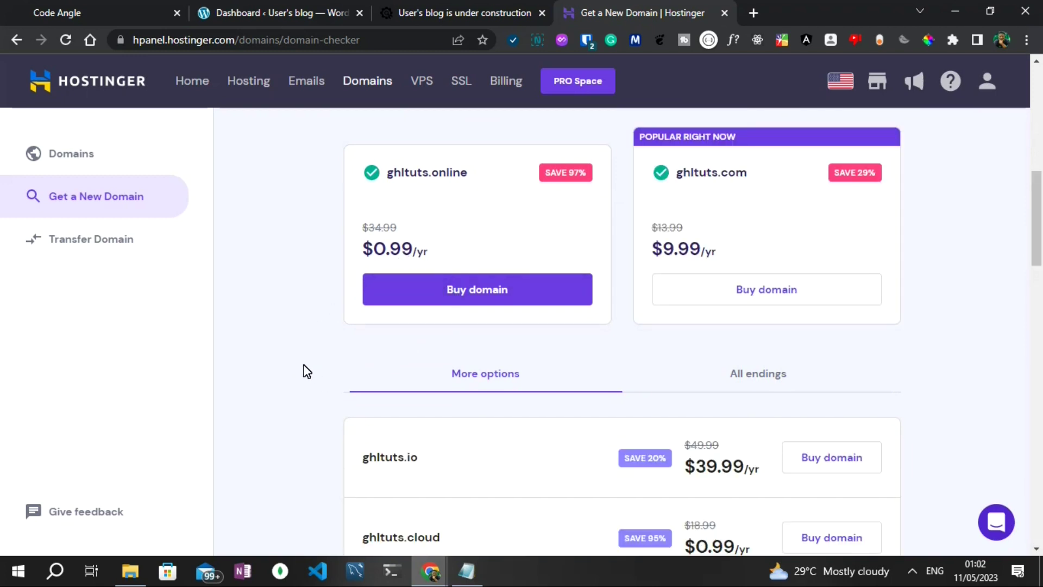
scroll(307, 372, down, 5)
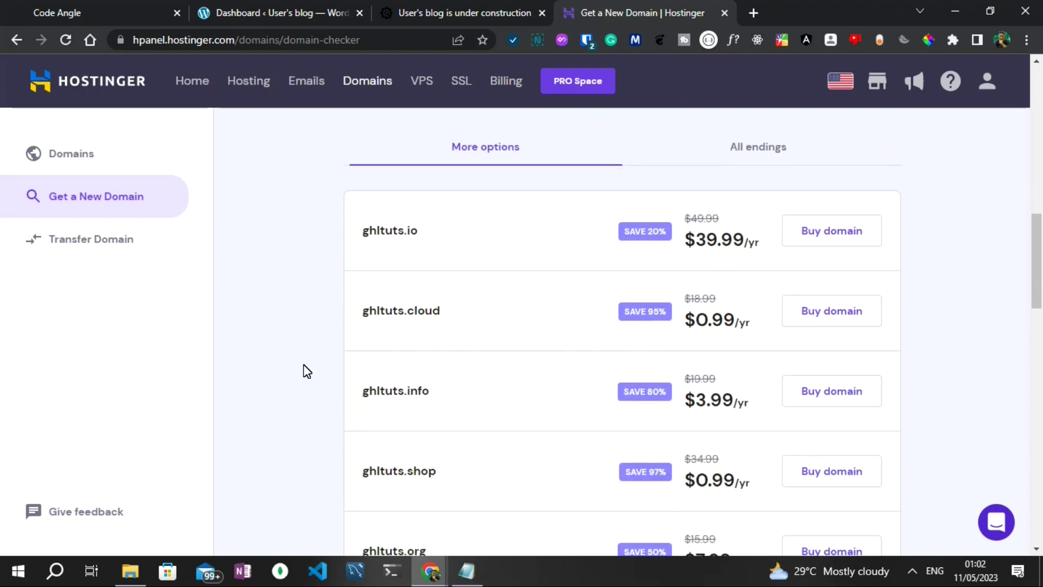
scroll(307, 372, down, 4)
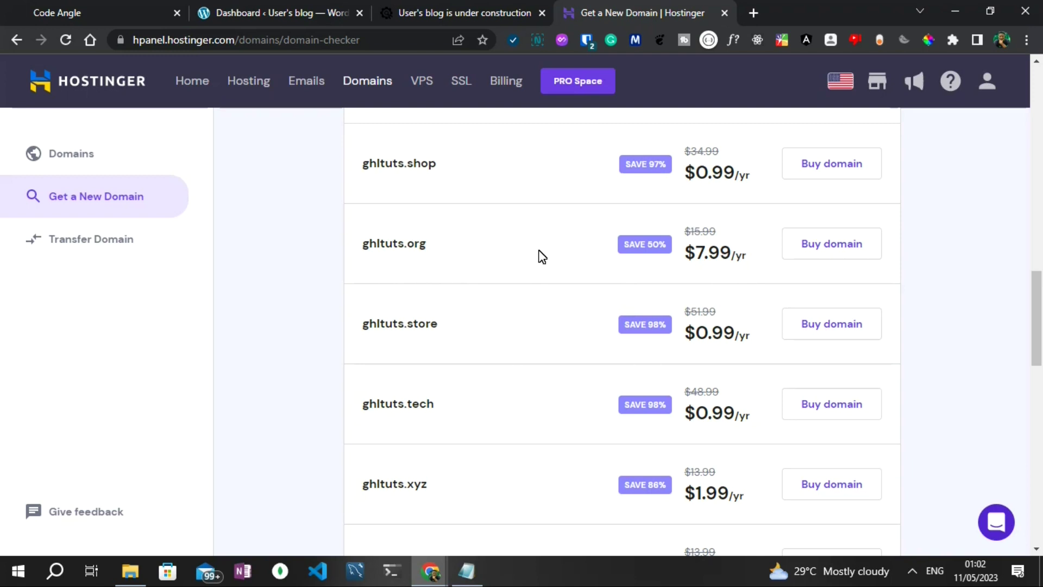
scroll(308, 369, down, 5)
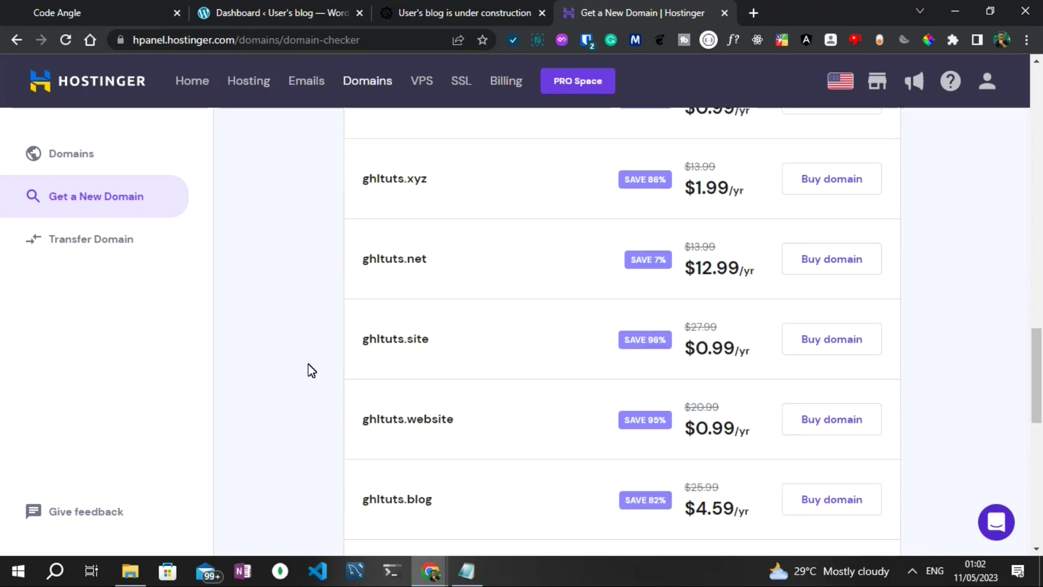
scroll(319, 347, up, 2)
scroll(333, 324, up, 3)
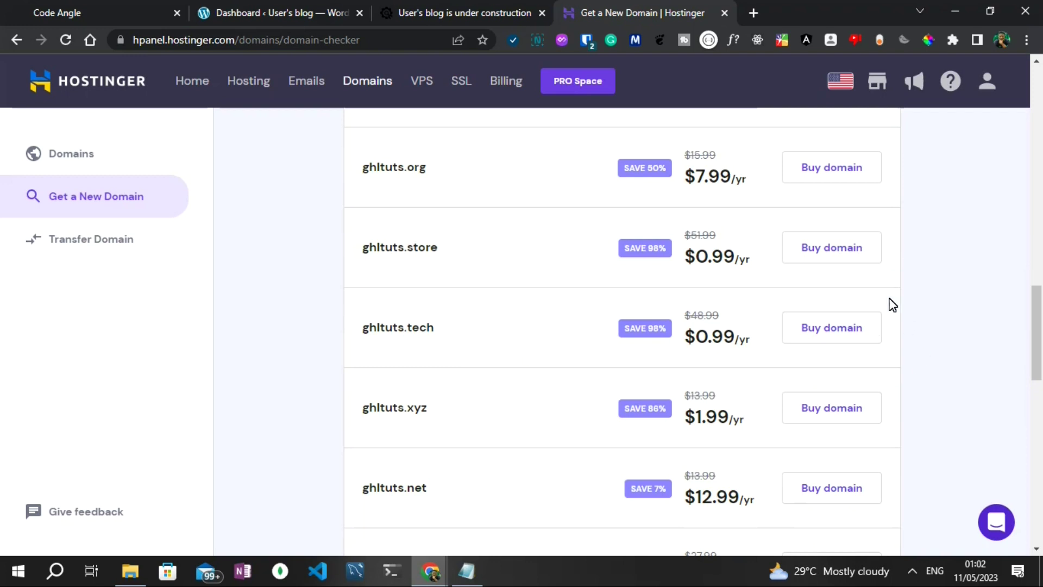
Buy ghltuts.tech for 1 year and complete the $1.17 payment
click(841, 337)
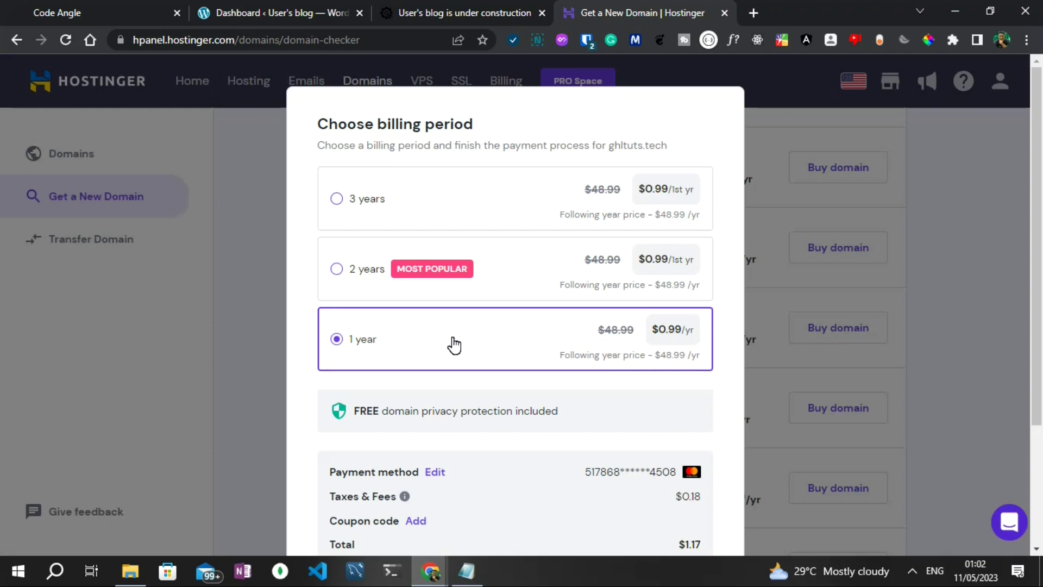
scroll(454, 345, down, 3)
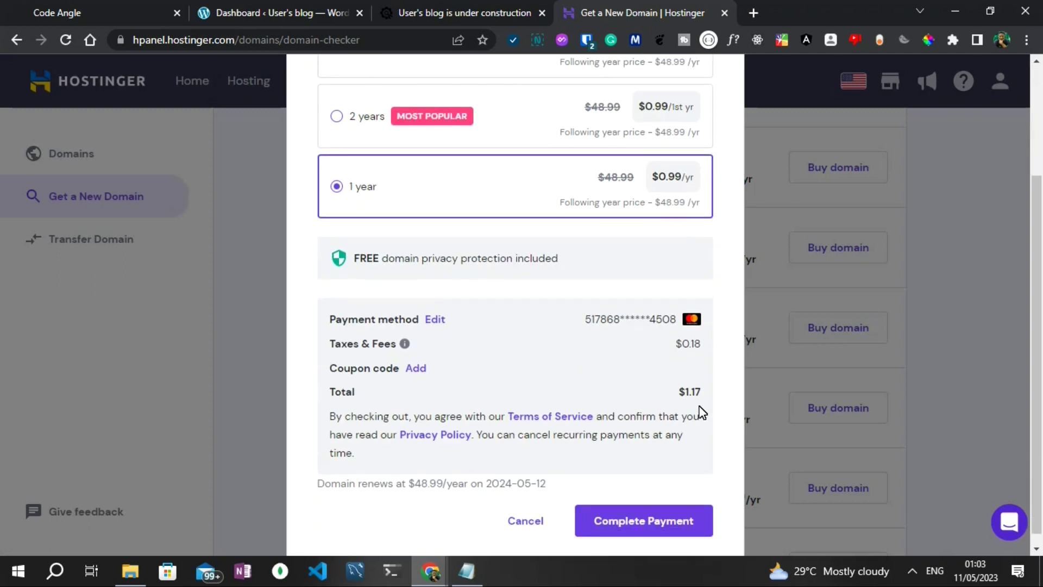
scroll(517, 372, up, 3)
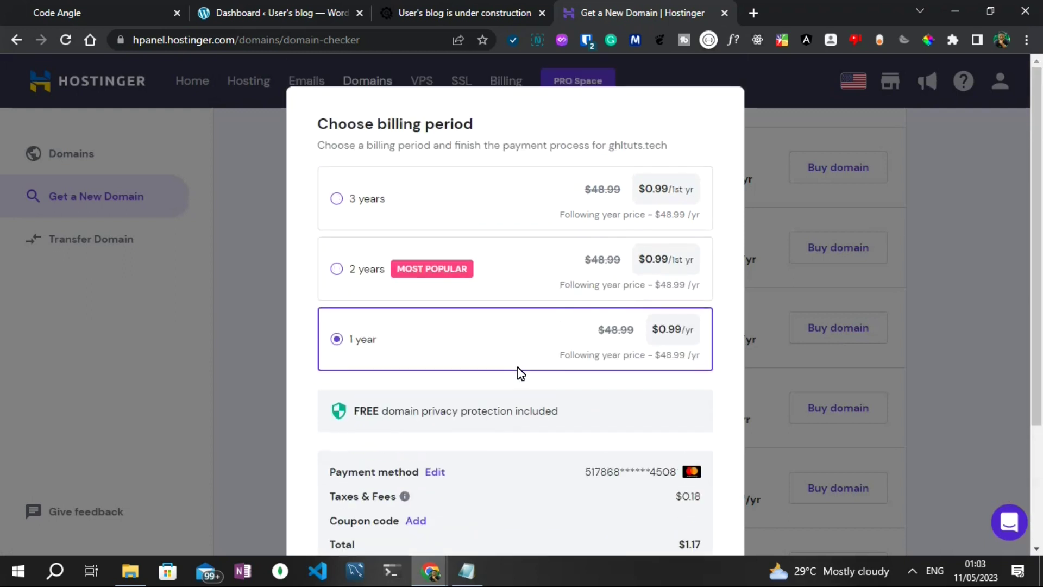
scroll(554, 396, down, 2)
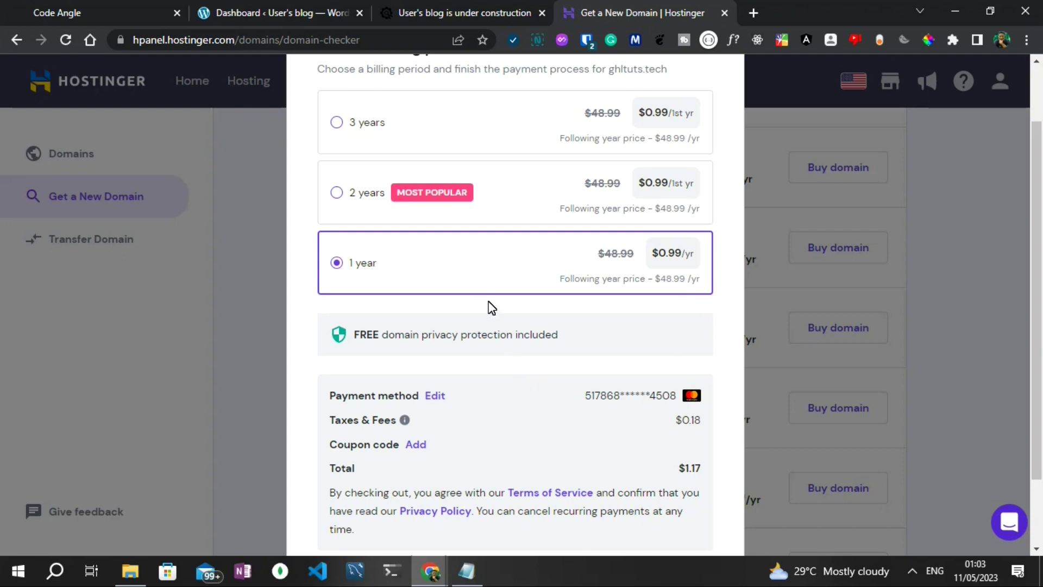
scroll(486, 305, down, 2)
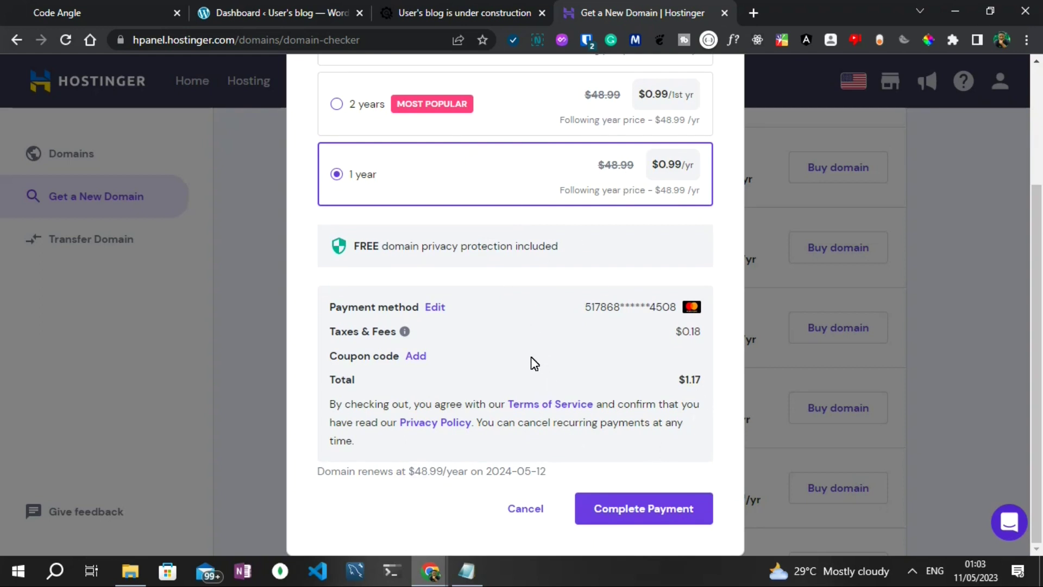
click(625, 511)
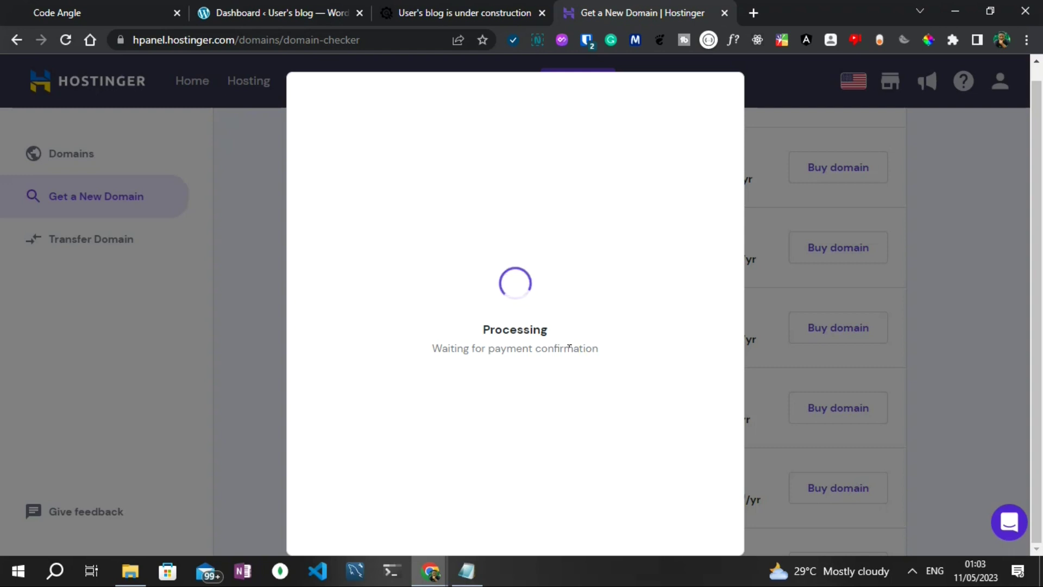
Dismiss the payment confirmation and finish registering ghltuts.tech with the existing contact profile
click(535, 367)
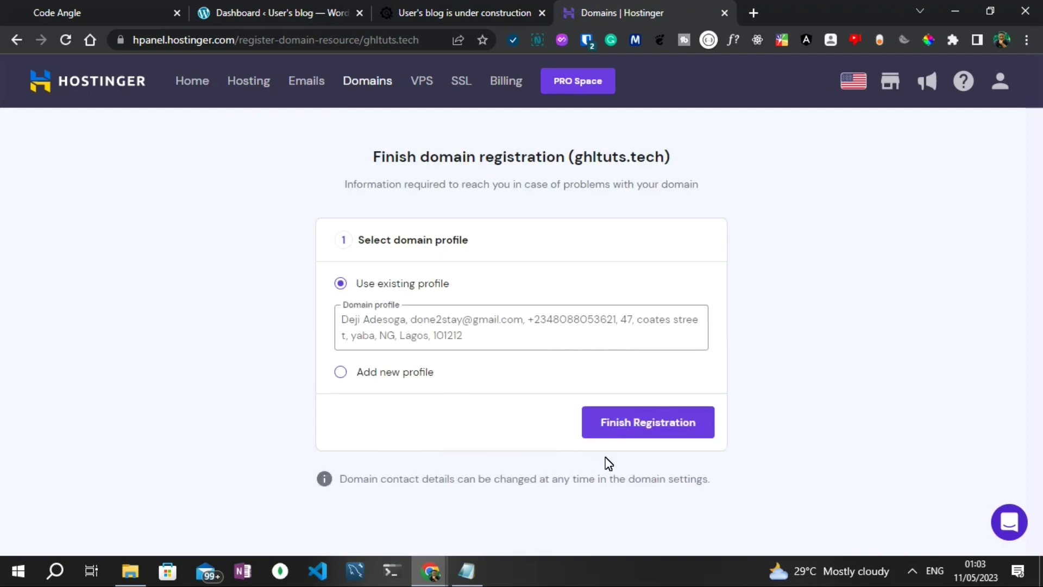
click(662, 418)
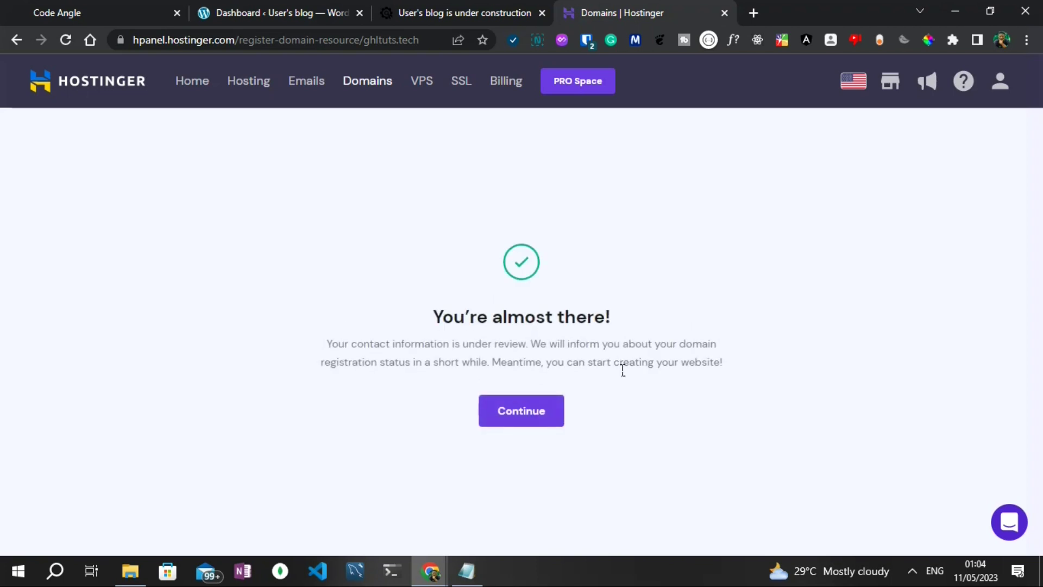
click(529, 415)
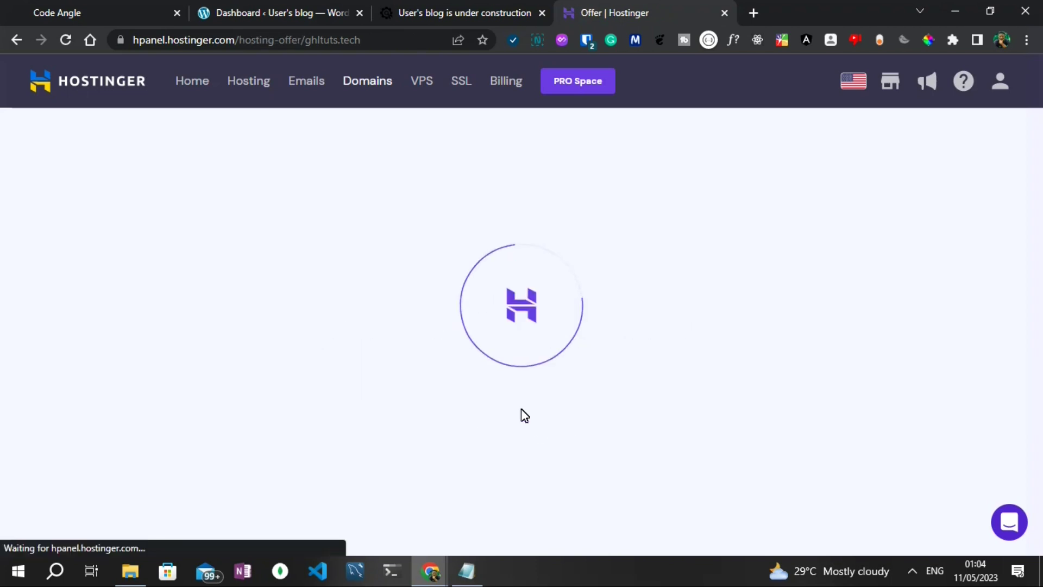
click(499, 488)
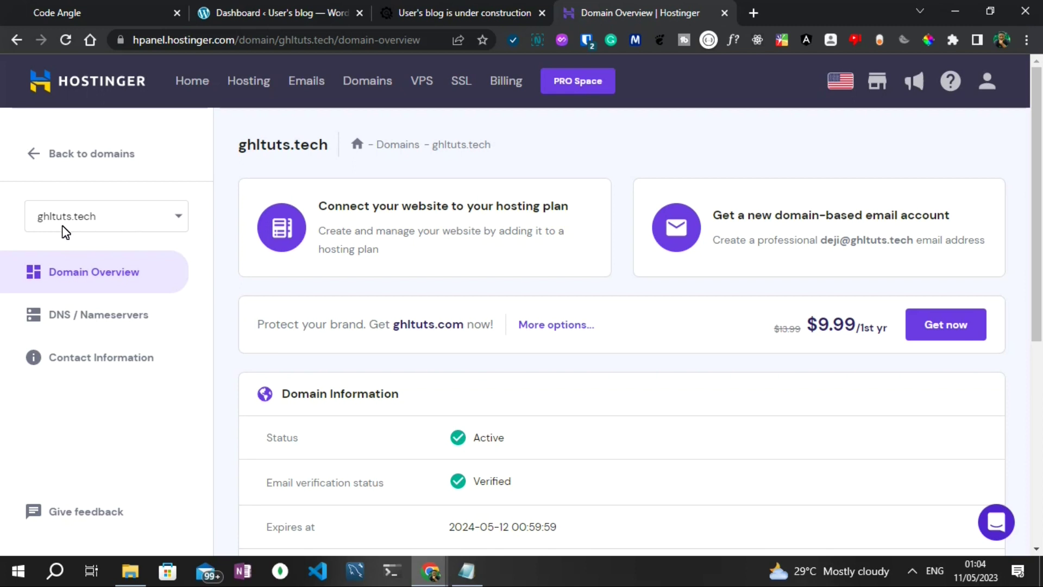
scroll(365, 392, down, 4)
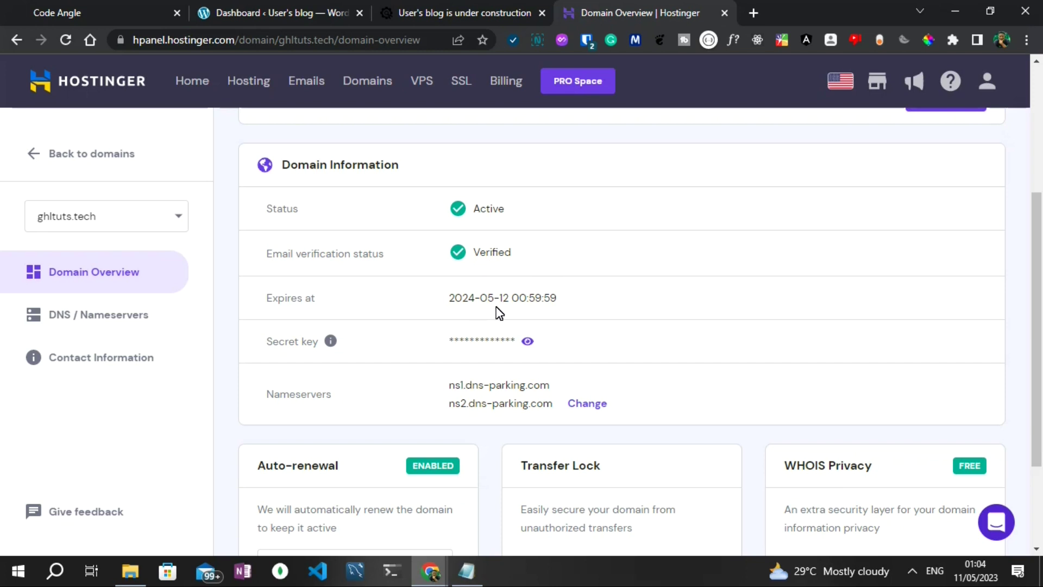
scroll(501, 314, down, 1)
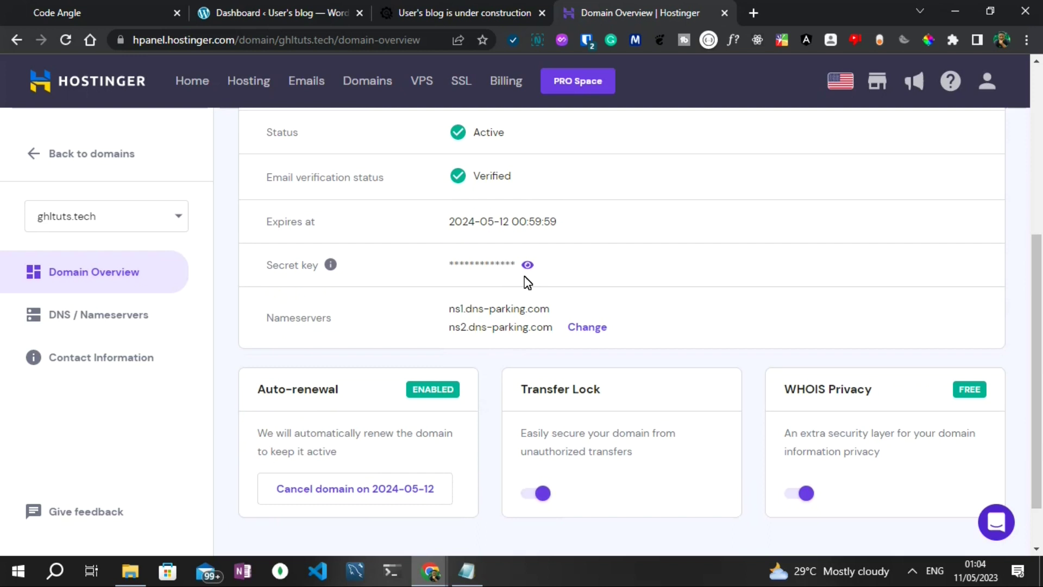
scroll(474, 334, down, 1)
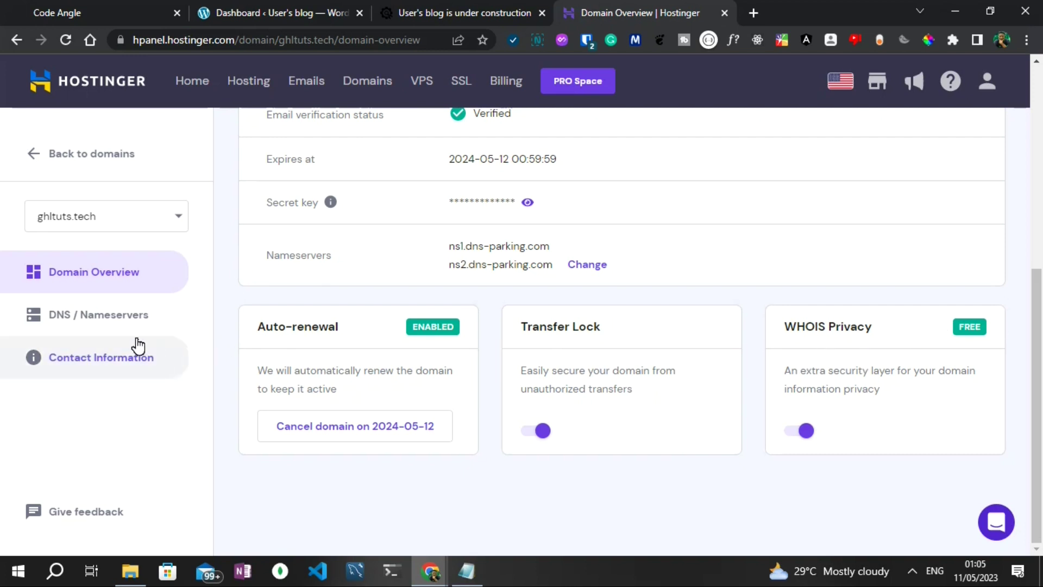
Open ghltuts.tech's DNS / Nameservers page and review its existing DNS records
click(111, 325)
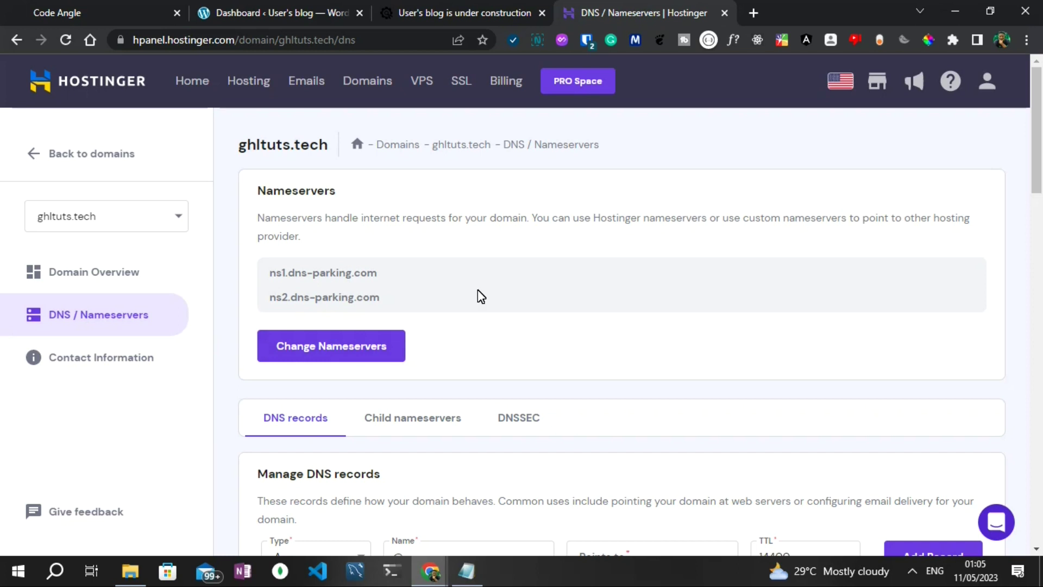
click(133, 3)
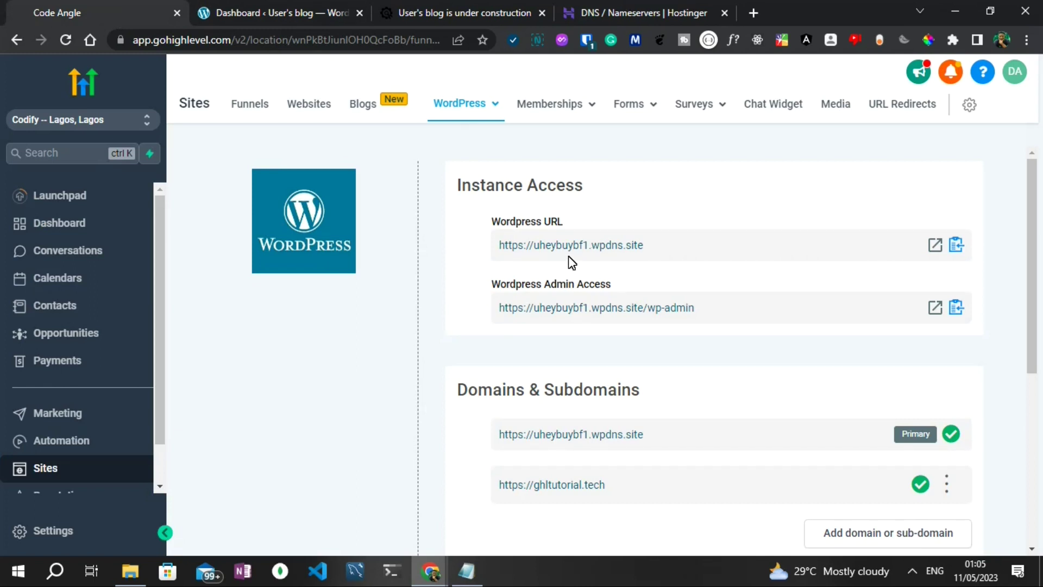
click(617, 1)
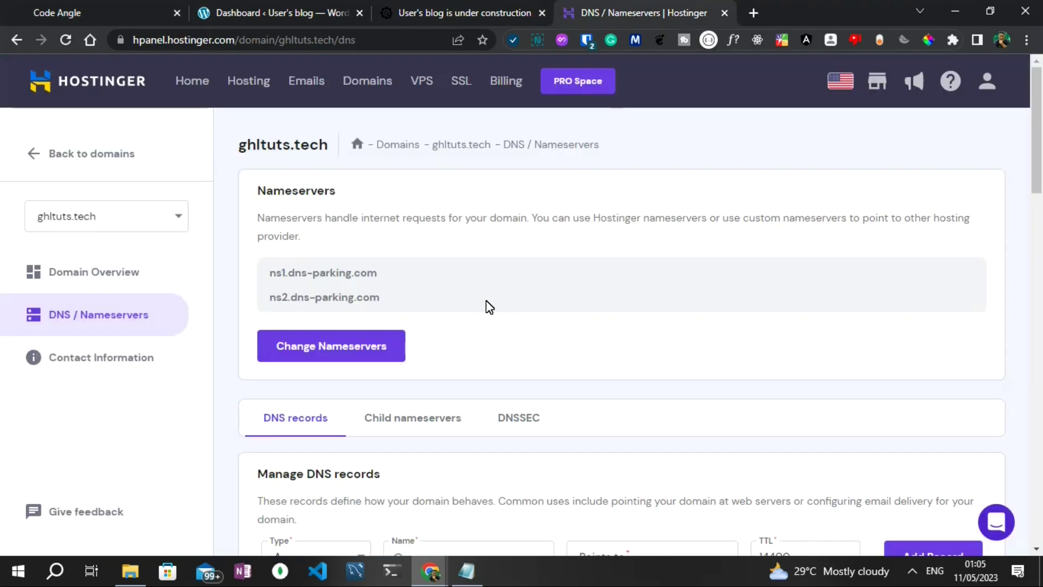
scroll(489, 305, down, 2)
scroll(489, 310, down, 2)
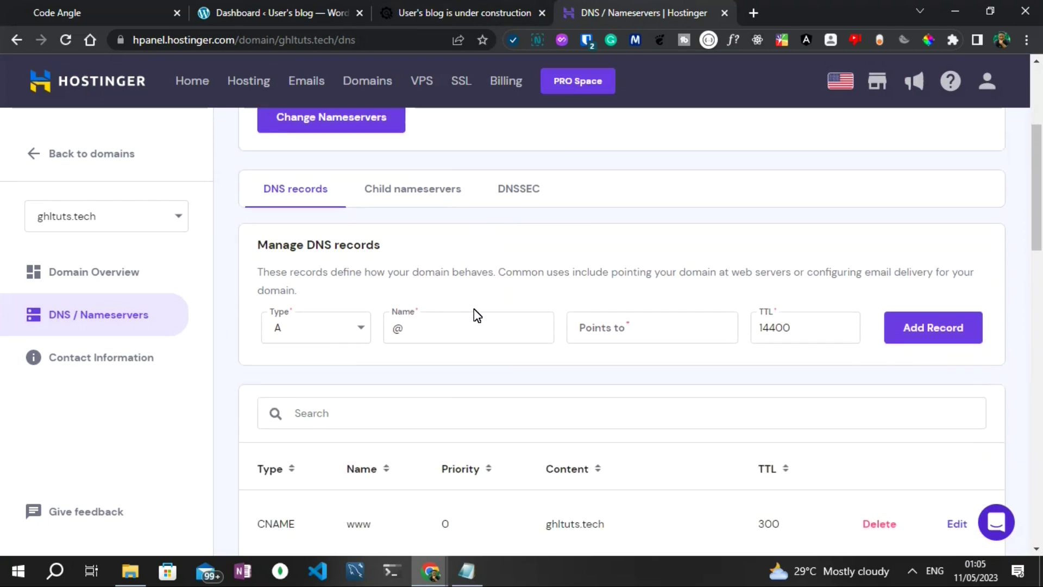
scroll(348, 326, up, 1)
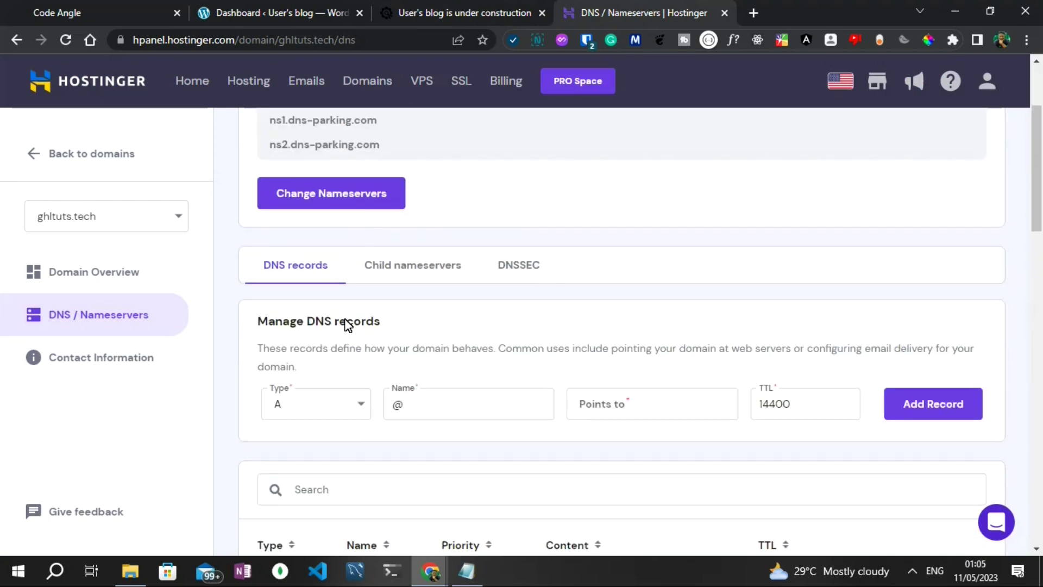
scroll(347, 326, down, 8)
scroll(353, 328, down, 1)
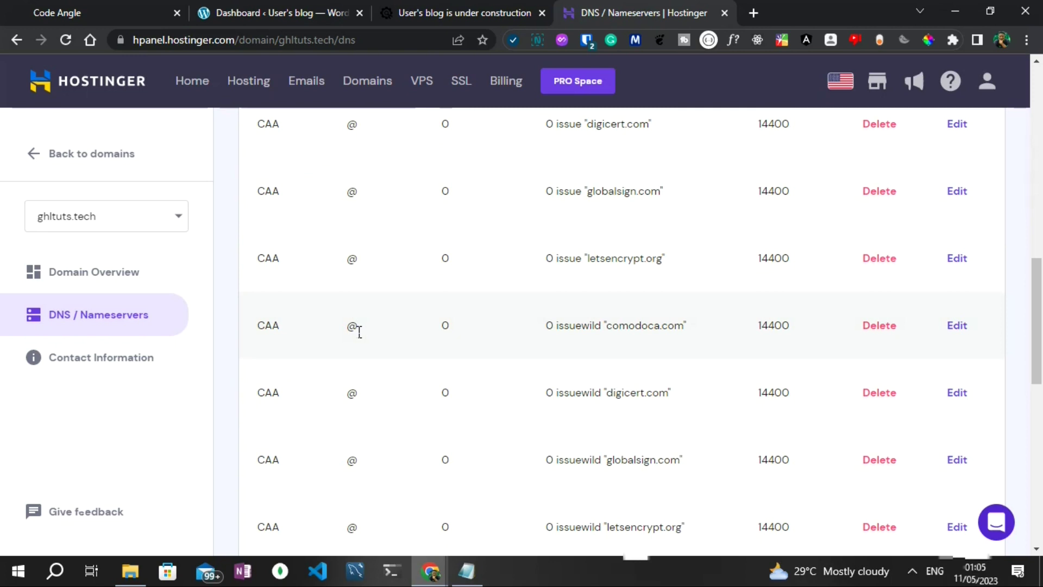
scroll(356, 328, up, 10)
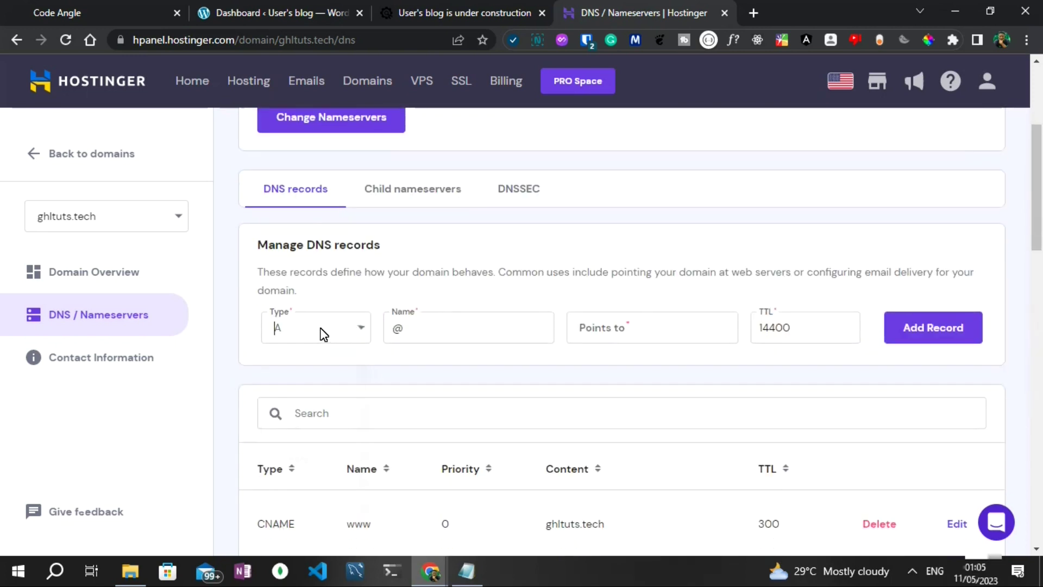
Review the DNS record types and keep A for a new record pointing to 104.18.185.50
click(324, 334)
scroll(313, 302, down, 1)
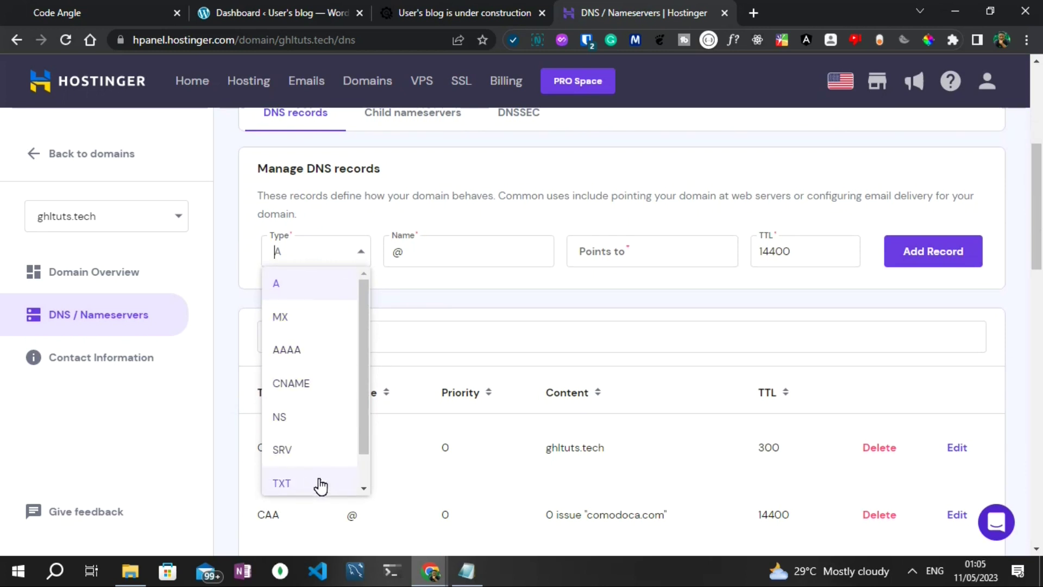
scroll(319, 475, down, 1)
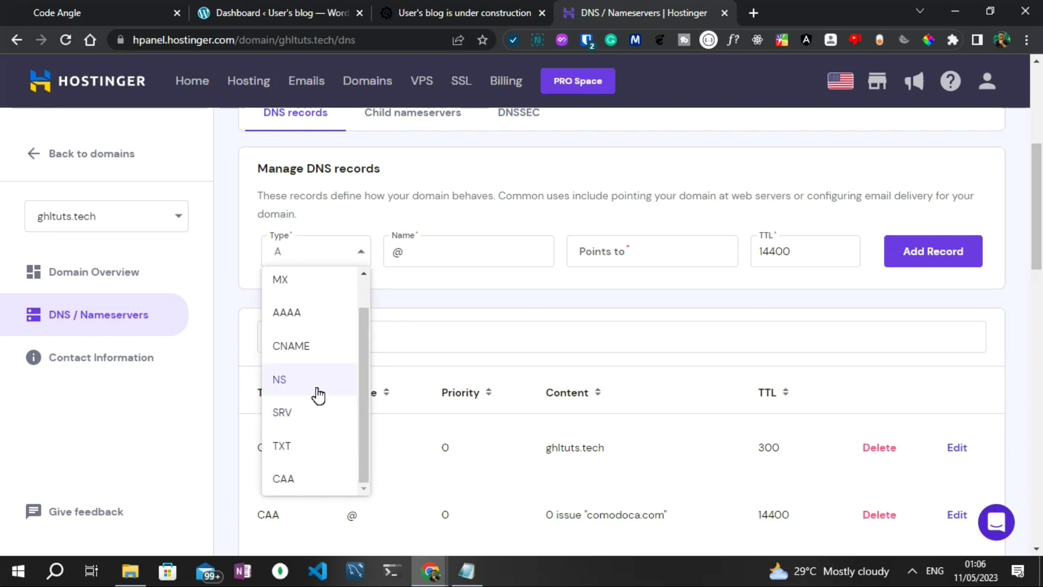
scroll(317, 389, up, 1)
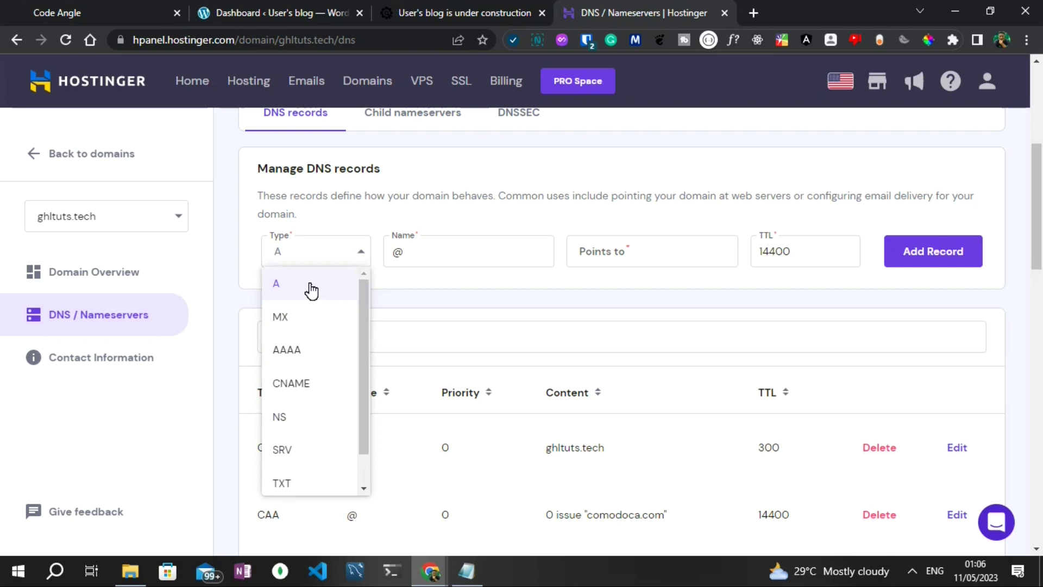
scroll(326, 473, down, 1)
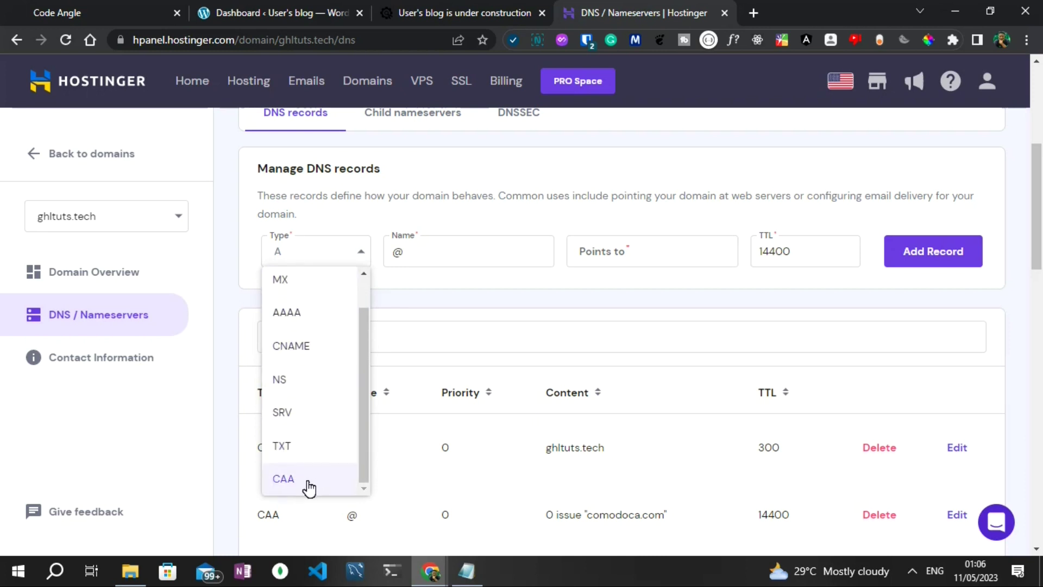
click(476, 347)
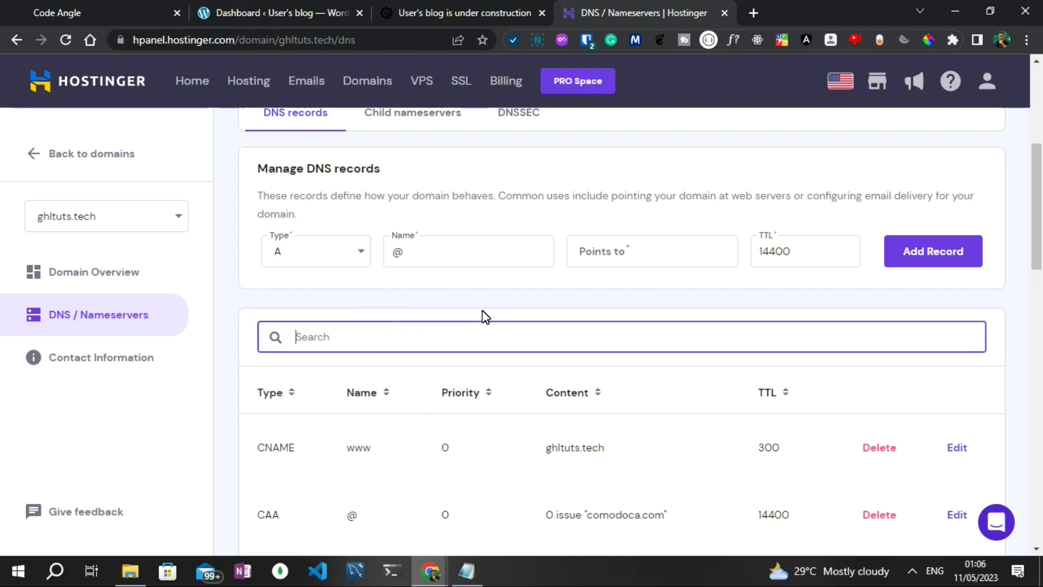
click(256, 419)
Open the Add domain or sub-domain dialog for the GoHighLevel WordPress site
scroll(255, 415, down, 3)
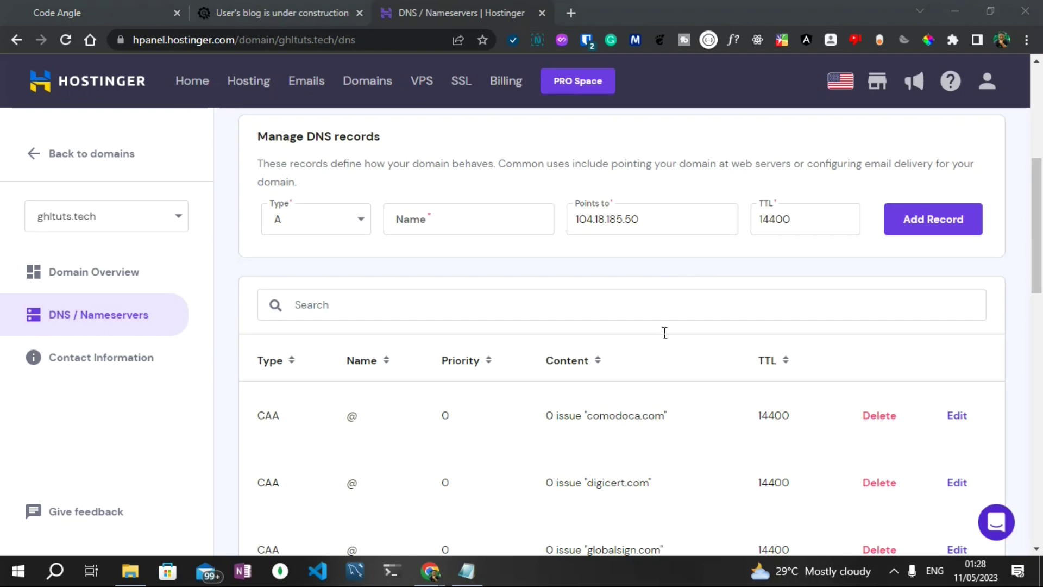
click(87, 10)
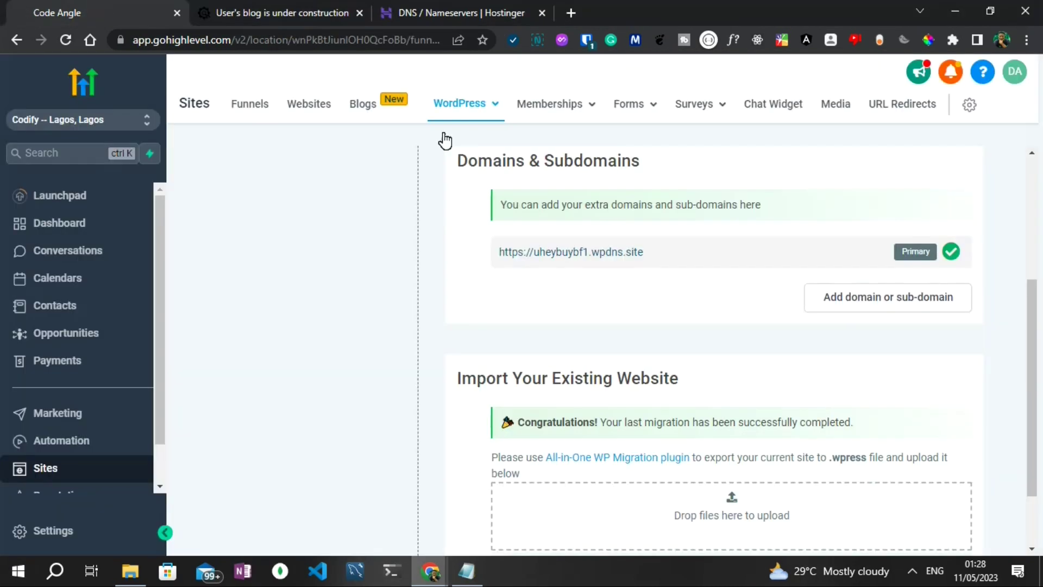
scroll(726, 263, down, 2)
scroll(780, 302, up, 3)
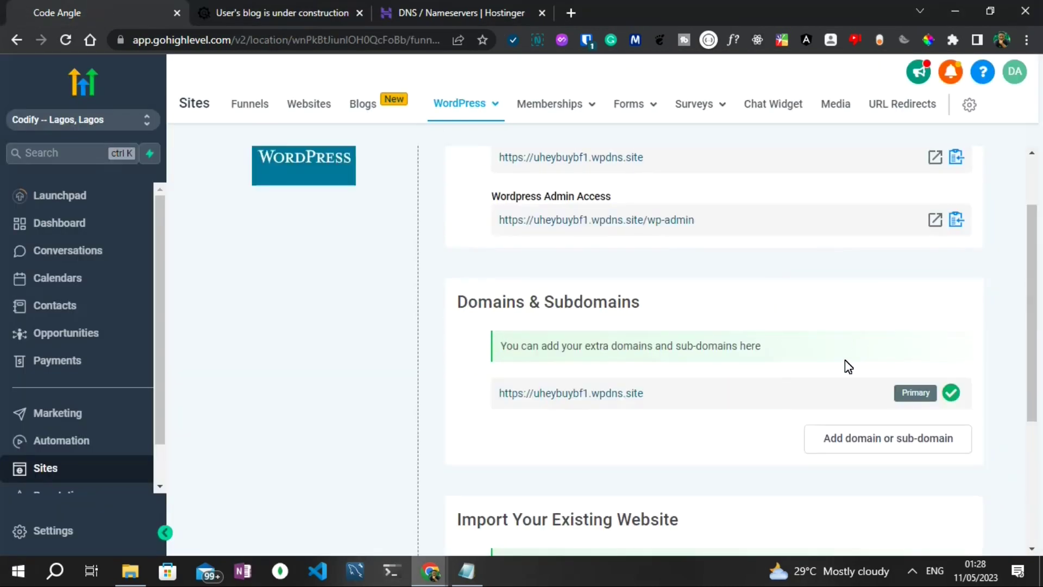
click(869, 438)
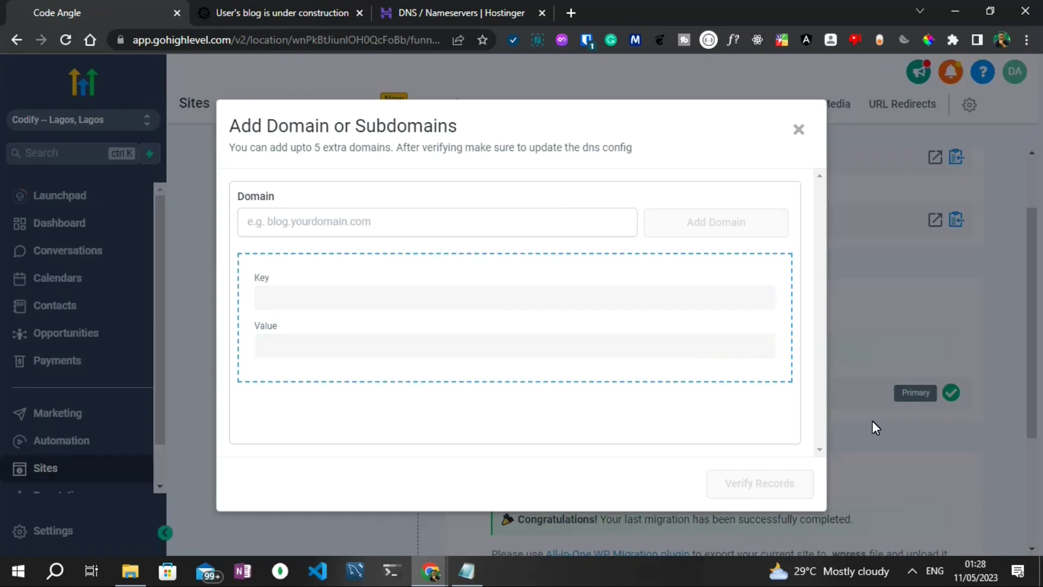
Copy ghltuts.tech from Hostinger, paste it as the domain, and add it in GoHighLevel
click(476, 7)
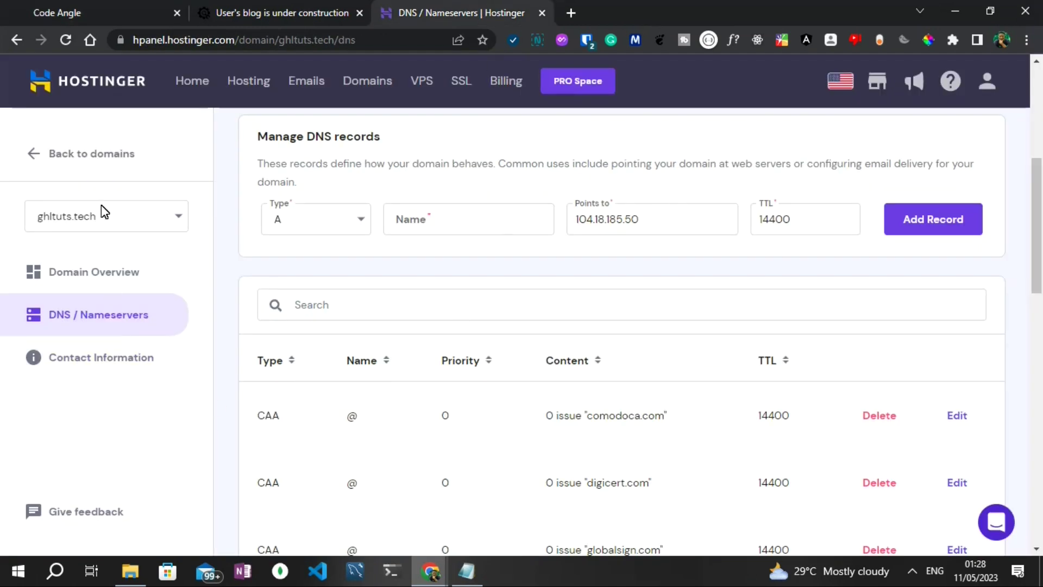
drag(105, 210, 31, 216)
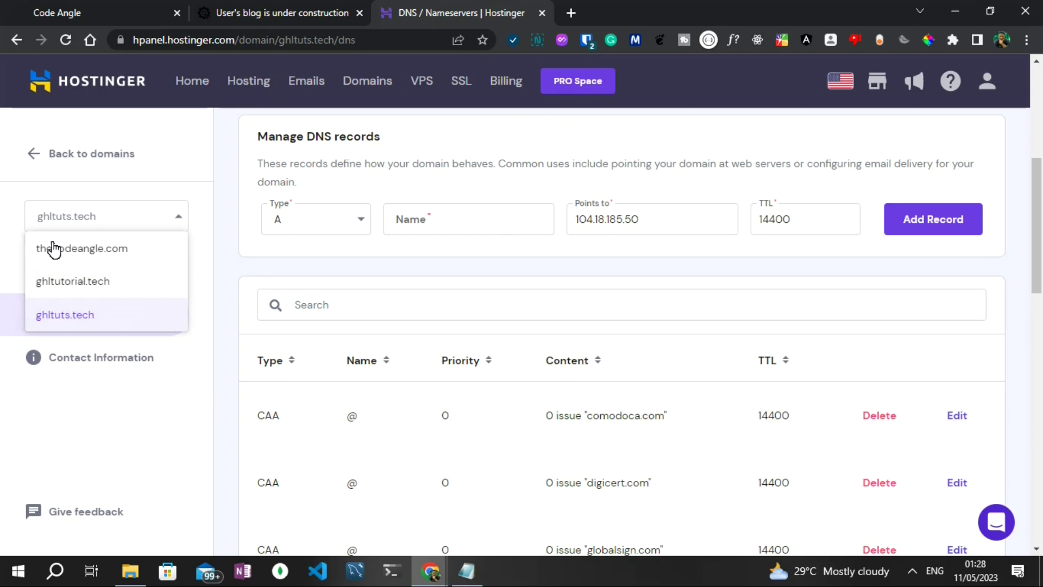
drag(128, 221, 40, 217)
click(34, 218)
drag(119, 217, 34, 211)
key(ctrl+c)
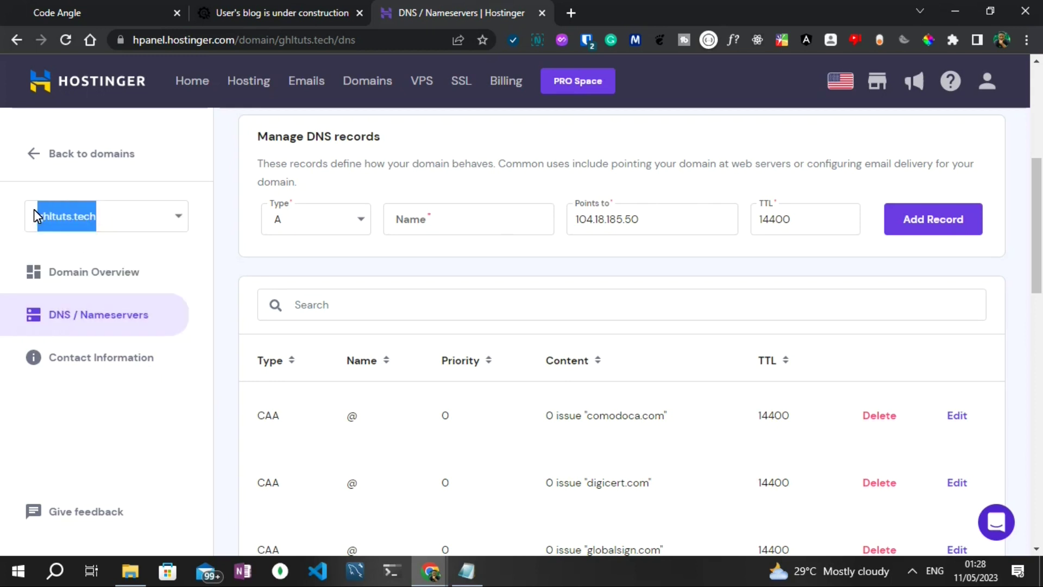
click(97, 23)
click(353, 234)
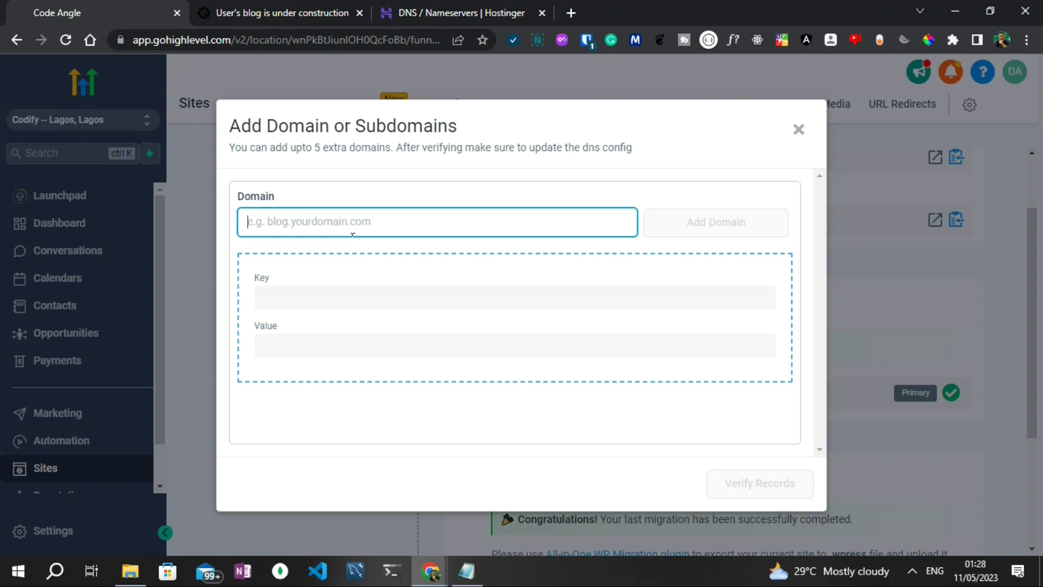
key(ctrl+v)
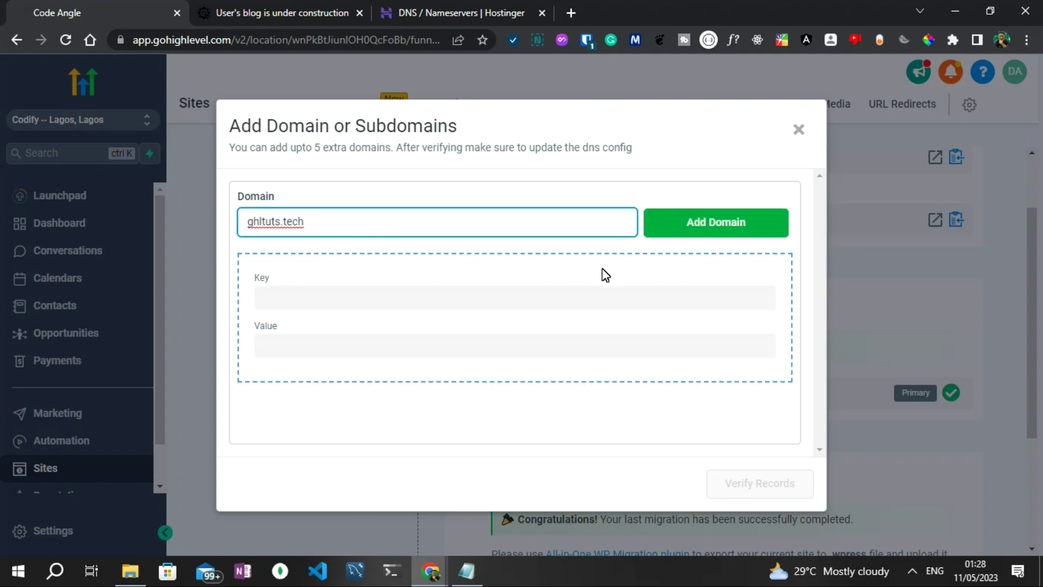
click(685, 235)
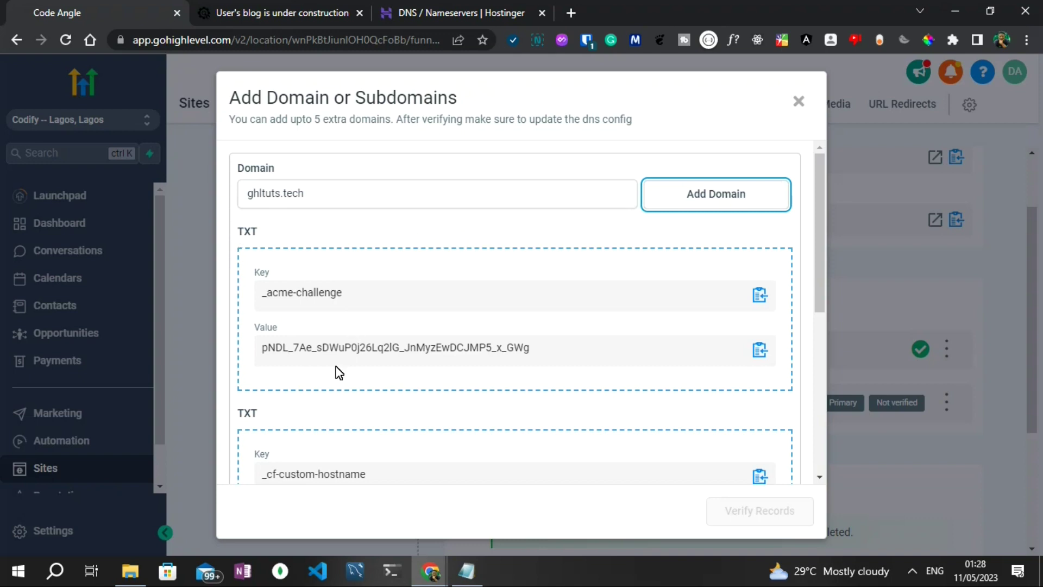
Start a new TXT record in Hostinger's DNS form for ghltuts.tech
scroll(265, 359, down, 4)
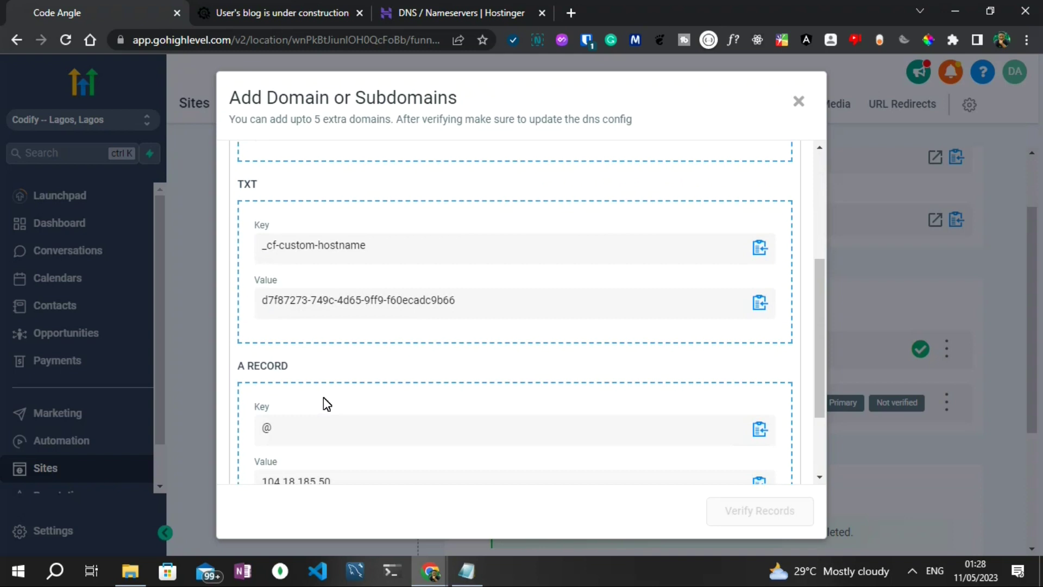
scroll(268, 380, down, 2)
scroll(348, 261, up, 6)
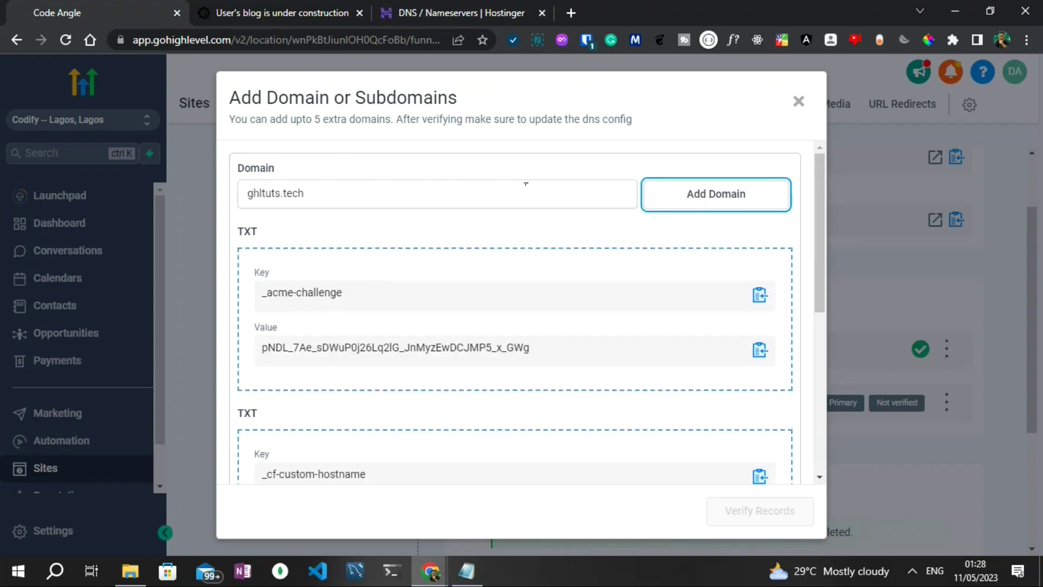
click(458, 12)
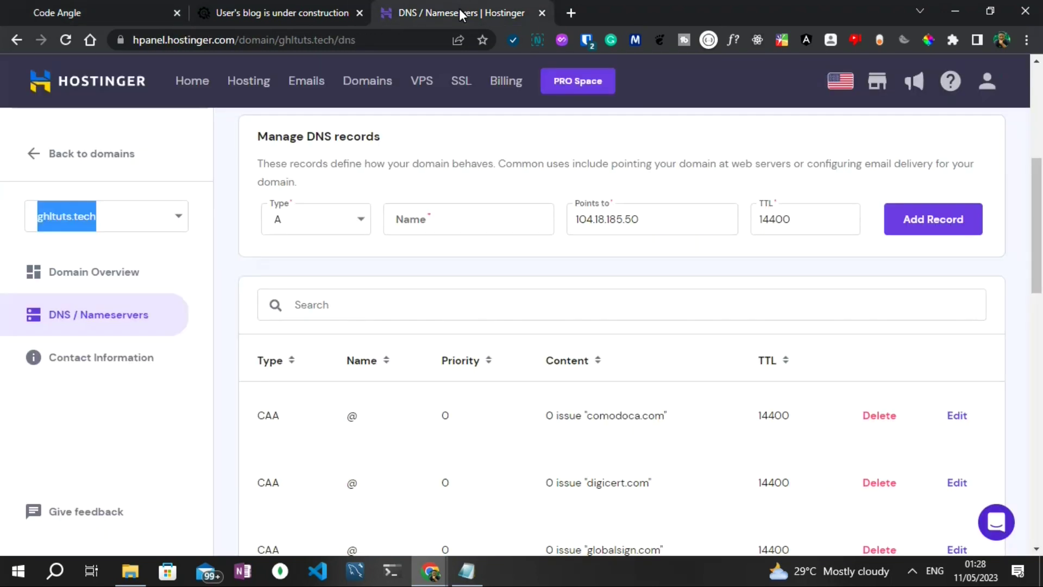
click(337, 217)
click(310, 448)
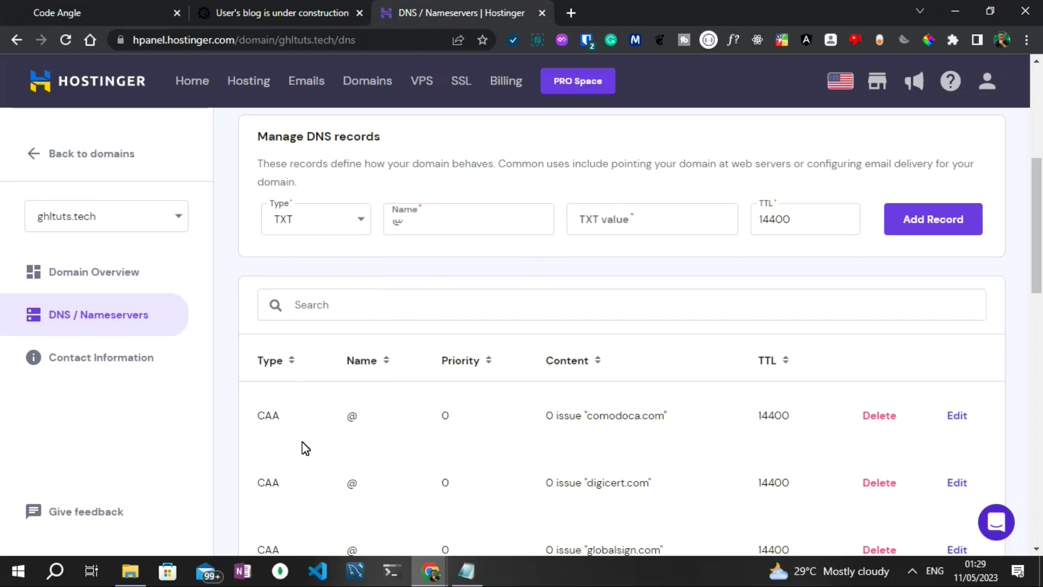
Name the record _acme-challenge, paste GoHighLevel's verification value, and add it
click(38, 12)
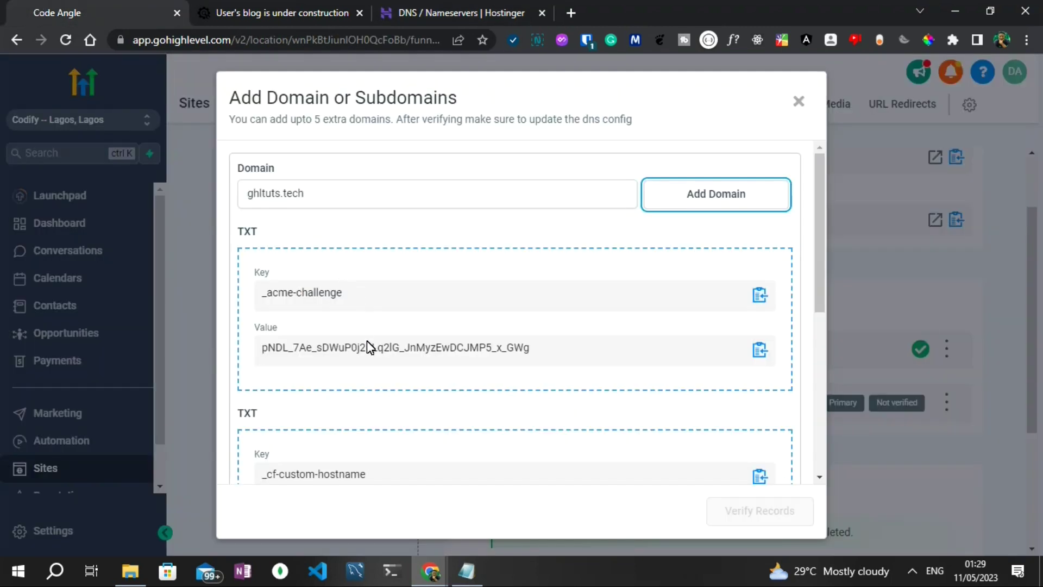
click(451, 13)
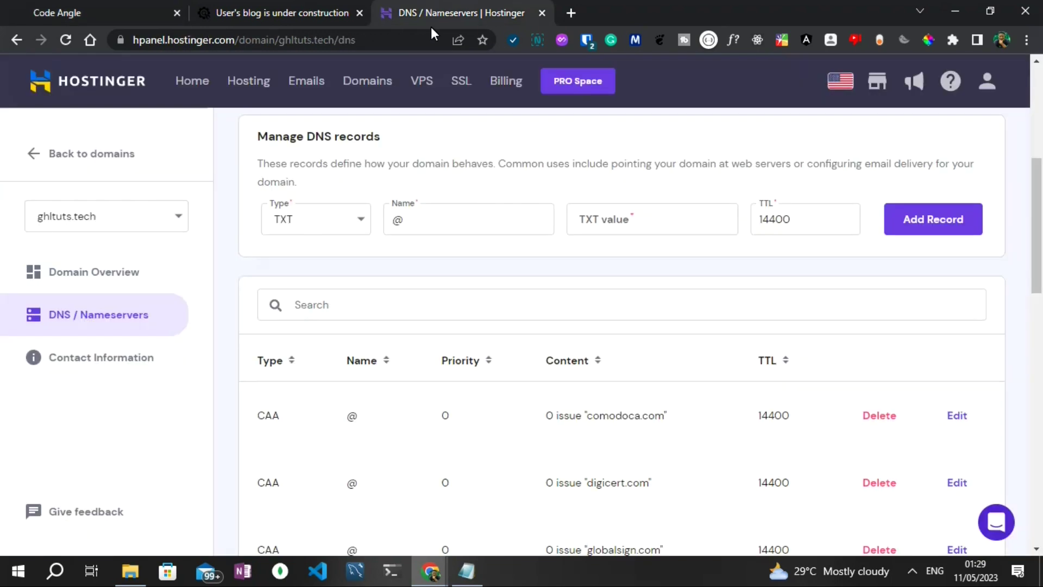
click(450, 229)
text(_acme-challenge)
click(64, 12)
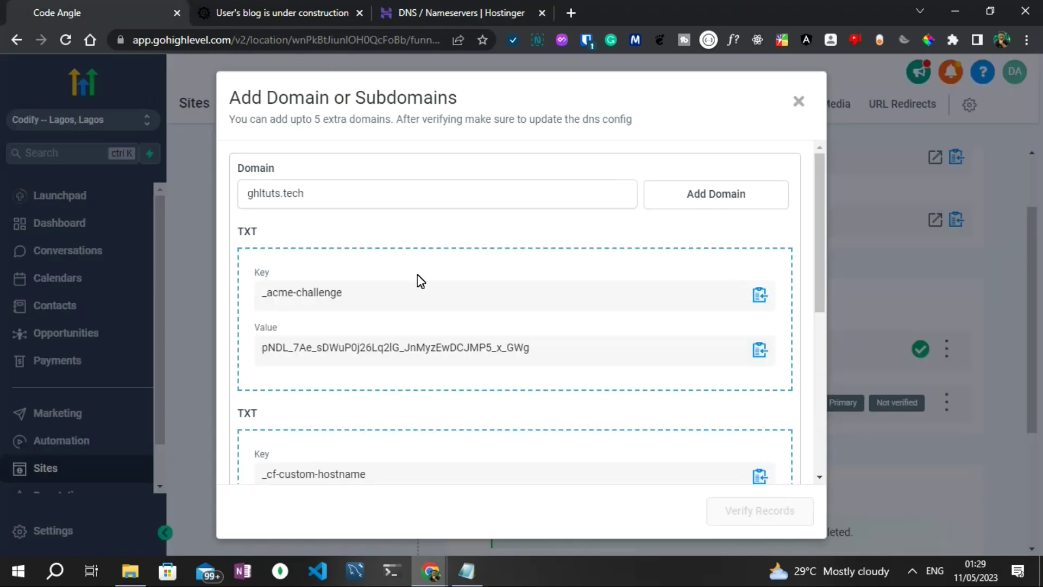
click(759, 352)
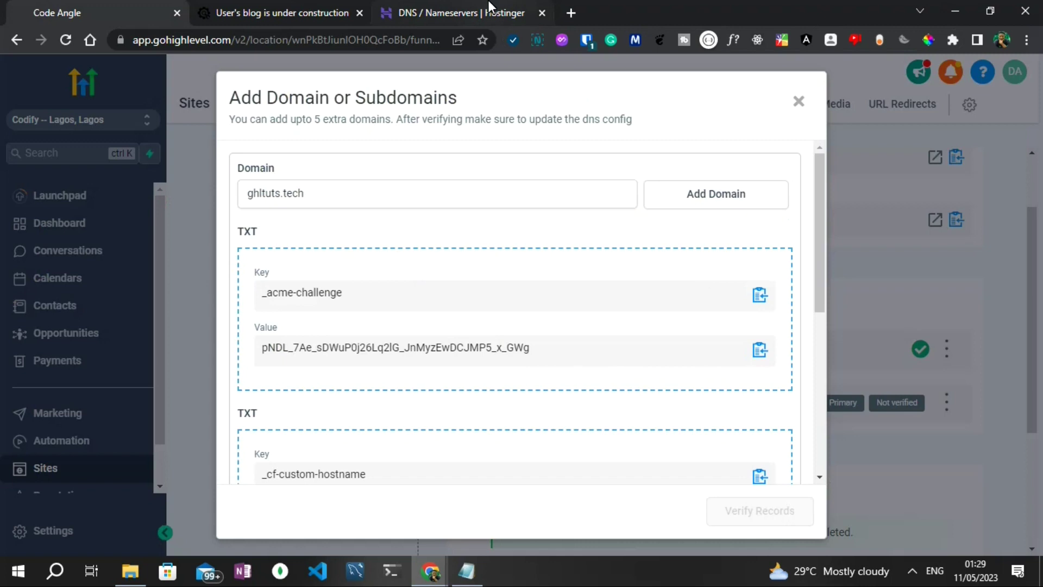
click(451, 12)
click(655, 231)
key(ctrl+v)
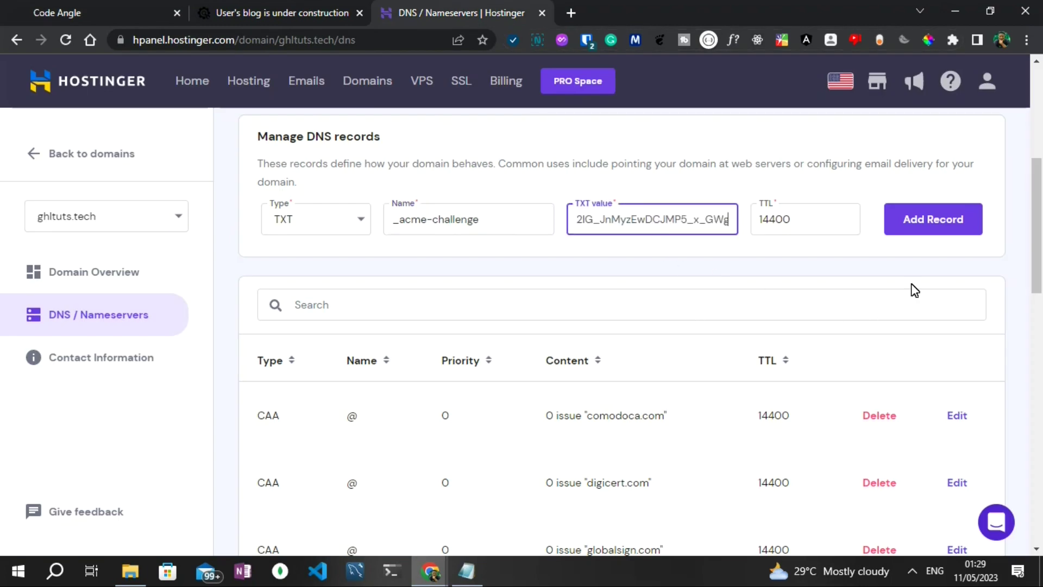
click(936, 233)
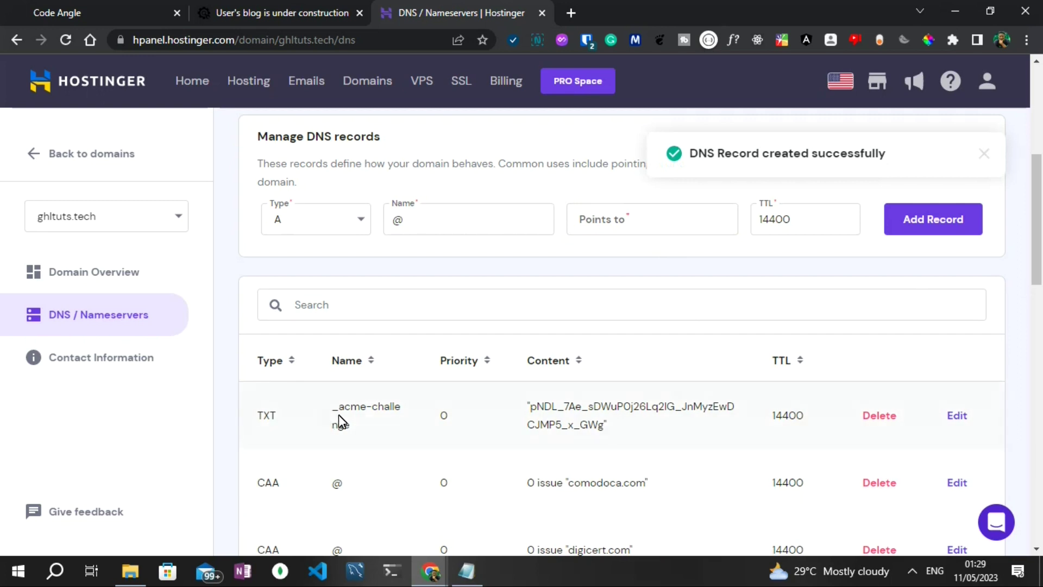
Start a second TXT record in Hostinger named _cf-custom-hostname
key(ctrl+Tab)
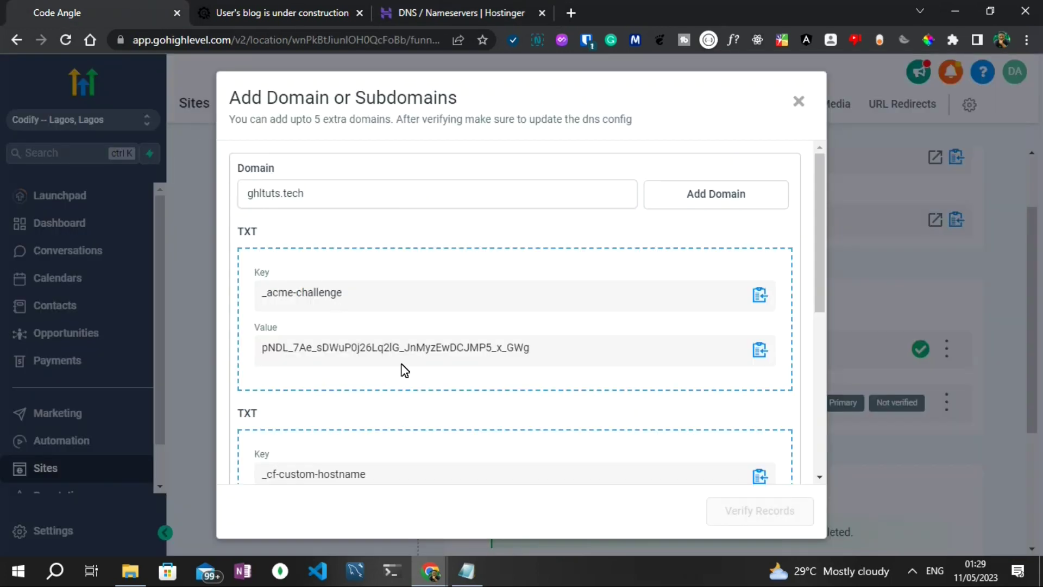
scroll(405, 370, down, 4)
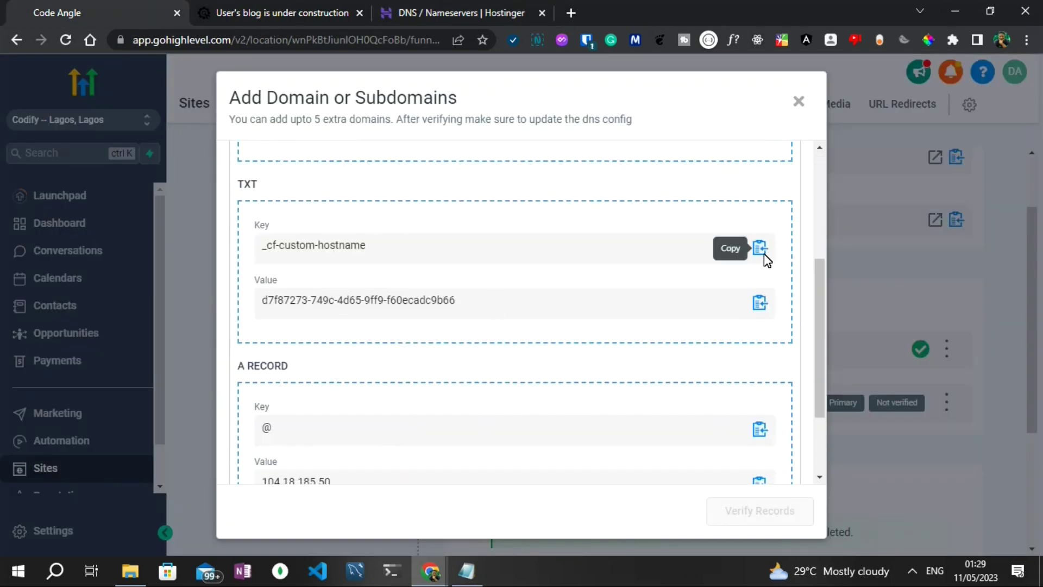
key(ctrl+shift+Tab)
click(310, 231)
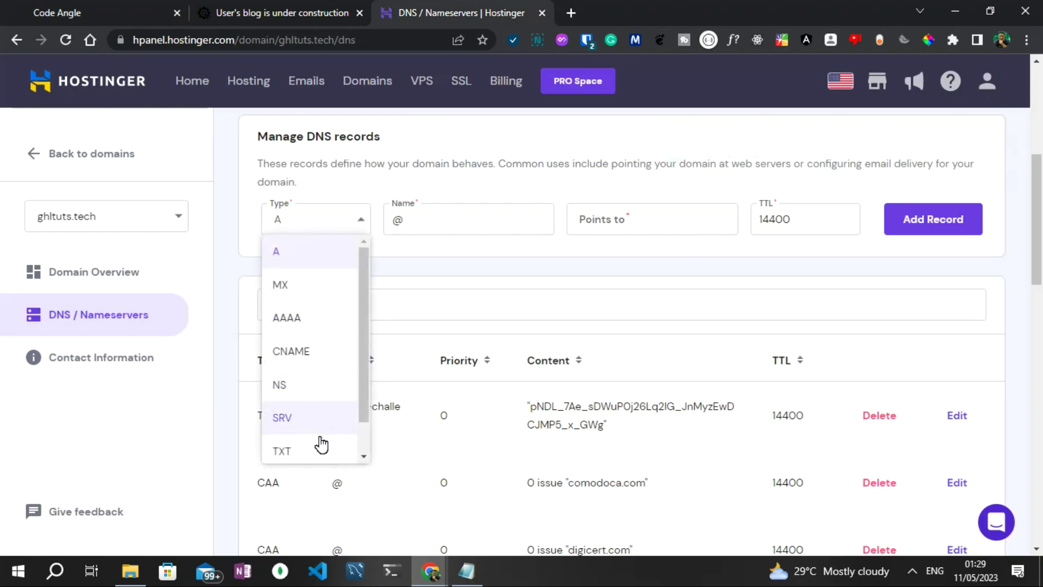
click(312, 452)
click(445, 223)
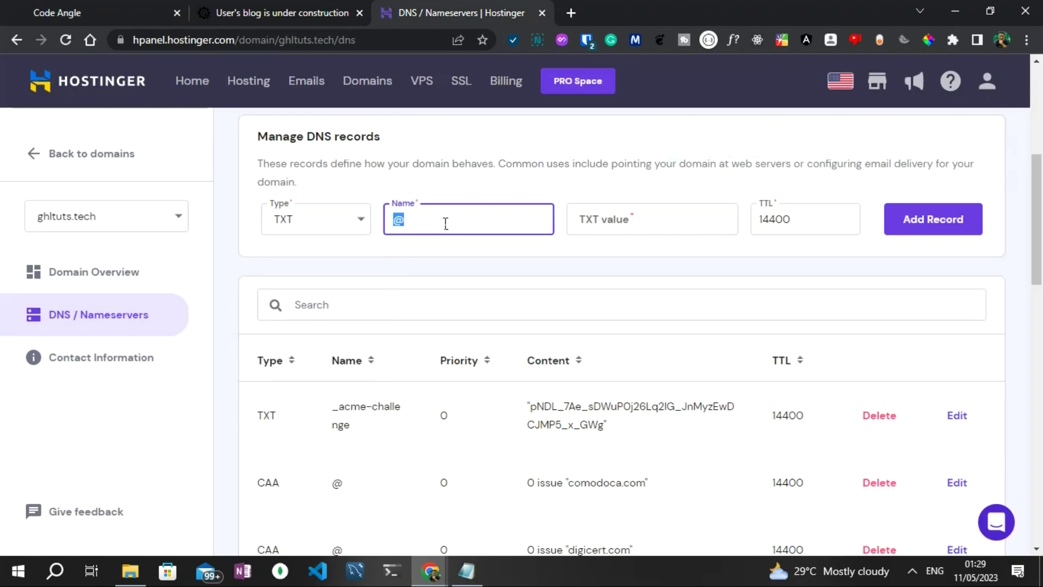
key(ctrl+v)
Paste GoHighLevel's _cf-custom-hostname value as the TXT value and submit the record
key(ctrl+Tab)
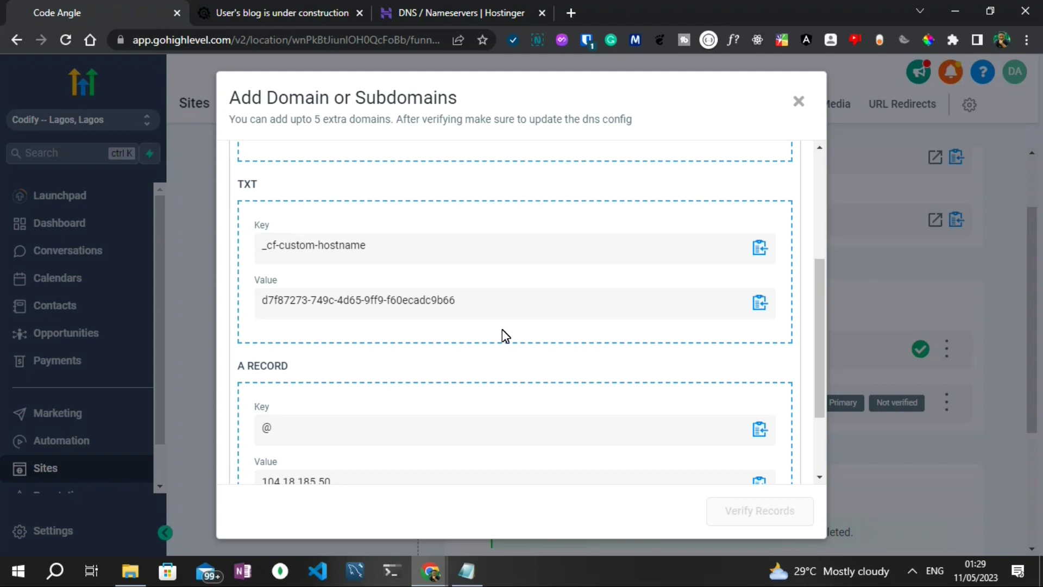
click(760, 302)
key(ctrl+shift+Tab)
click(611, 213)
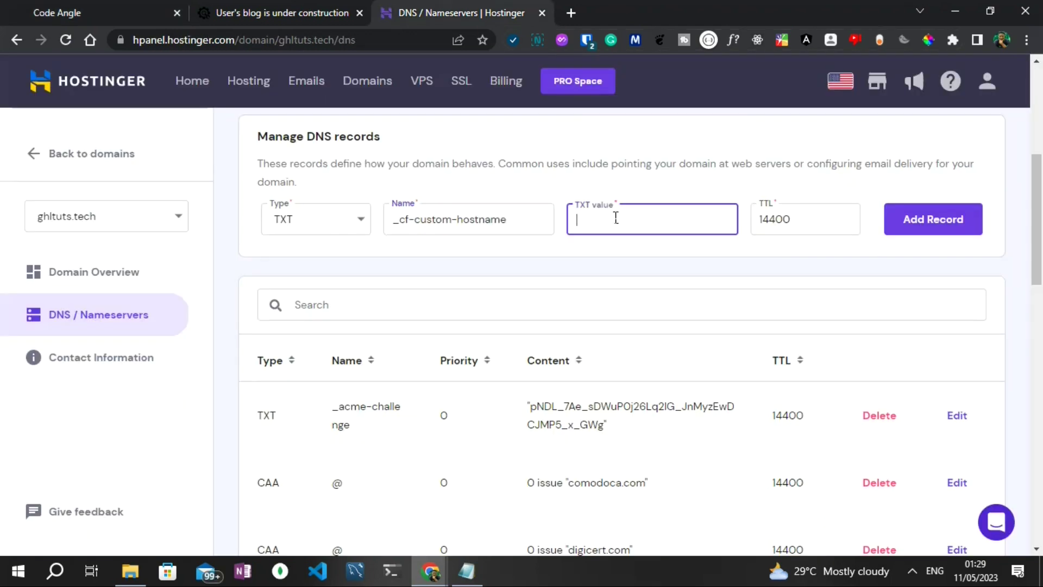
key(ctrl+v)
key(Return)
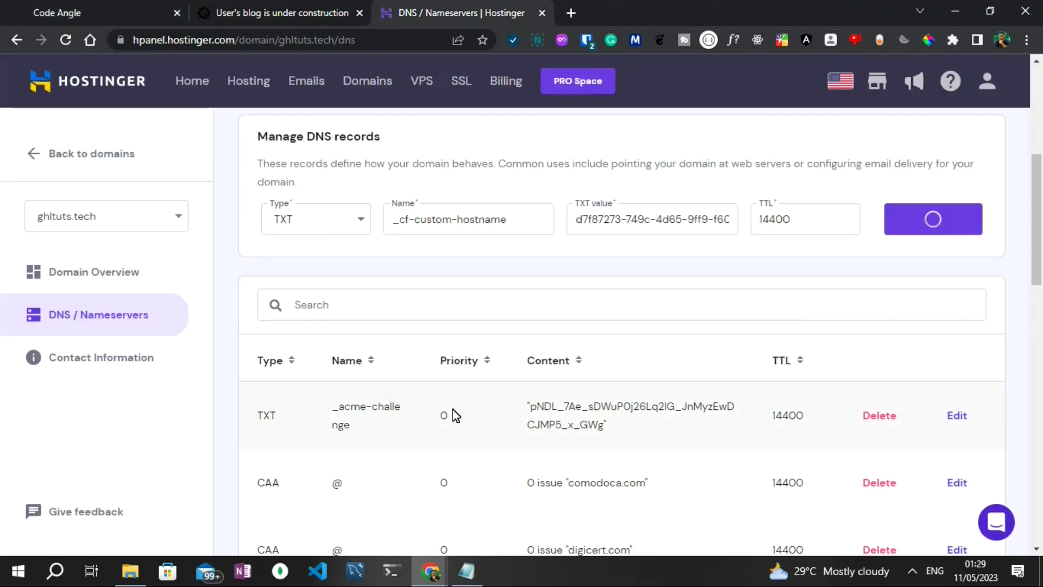
Copy the A record value 104.18.185.50 from GoHighLevel's Add Domain dialog for use in Hostinger
click(76, 9)
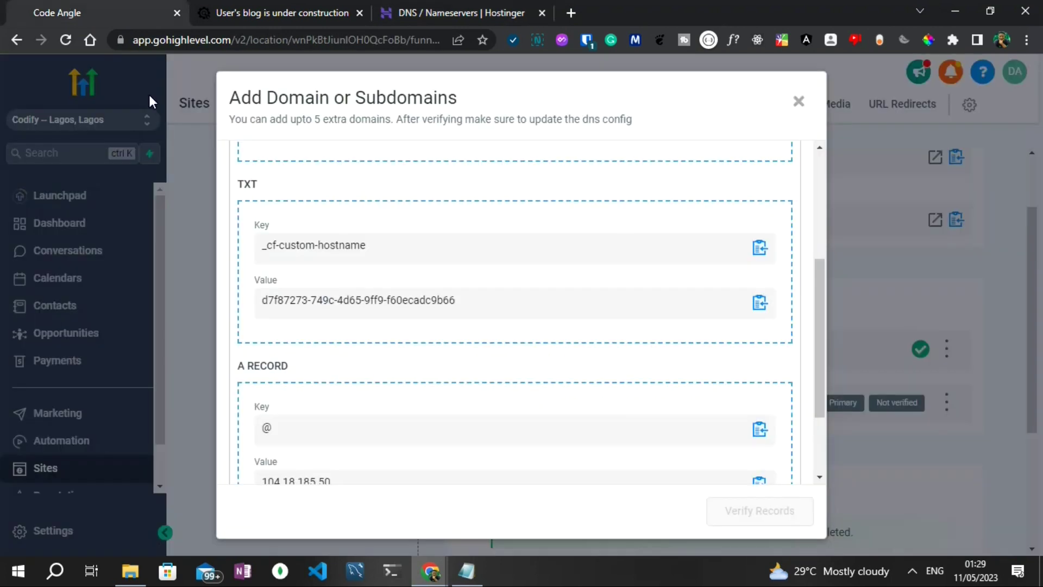
scroll(537, 337, down, 2)
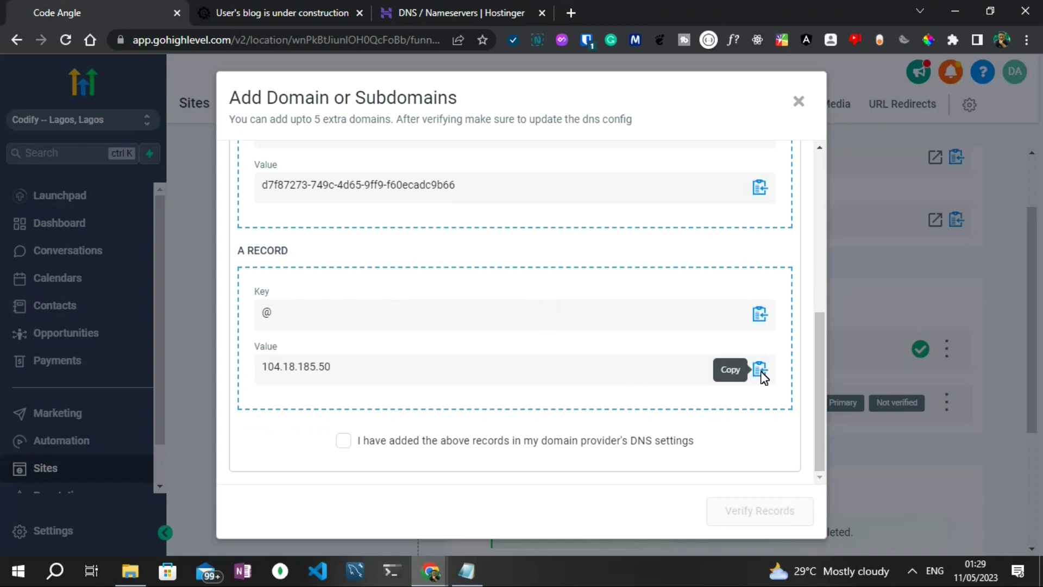
click(435, 12)
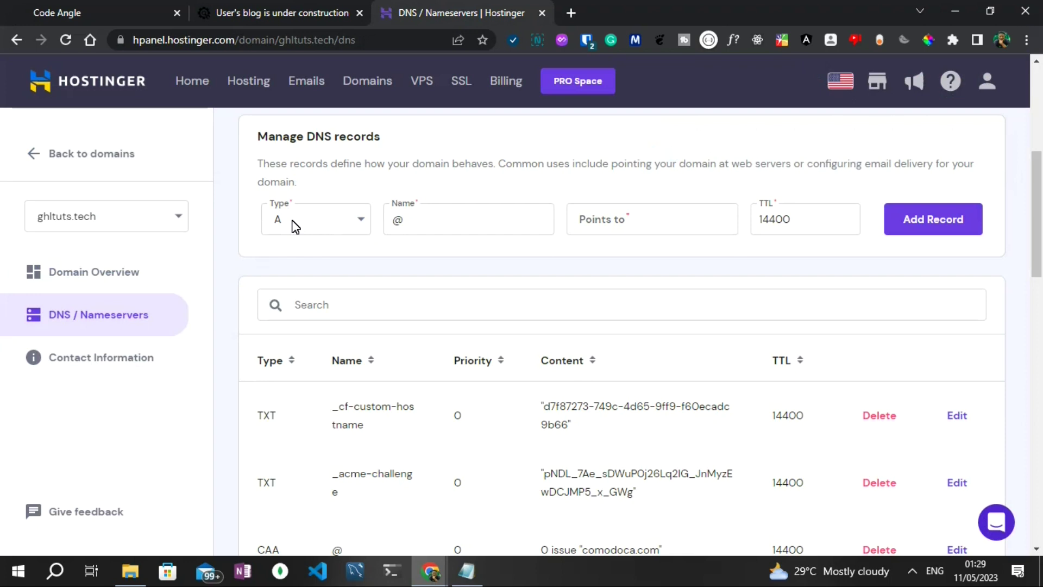
Add an A record for @ pointing to 104.18.185.50 in Hostinger and confirm it appears in the list
click(600, 217)
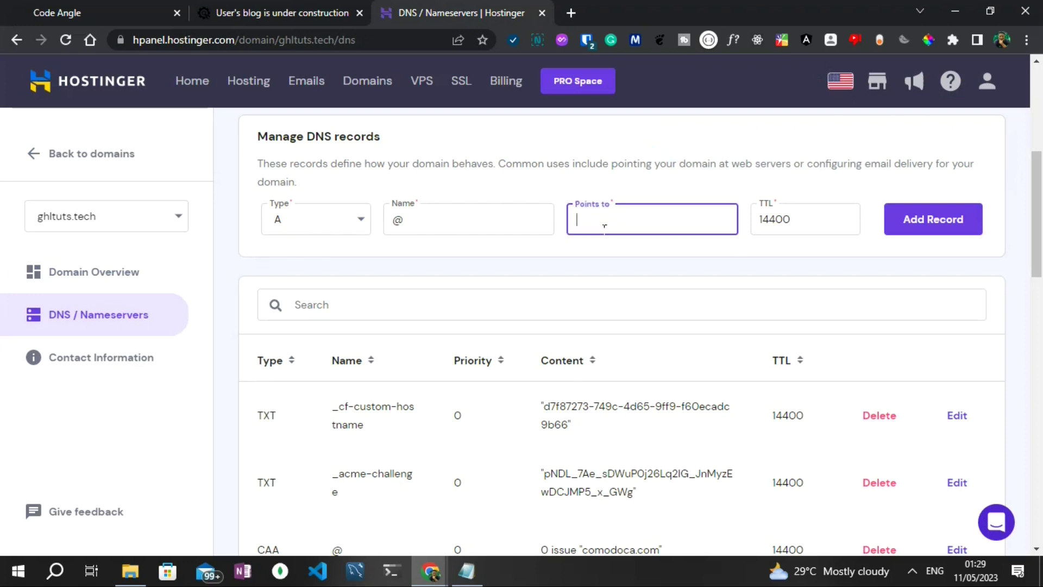
key(ctrl+v)
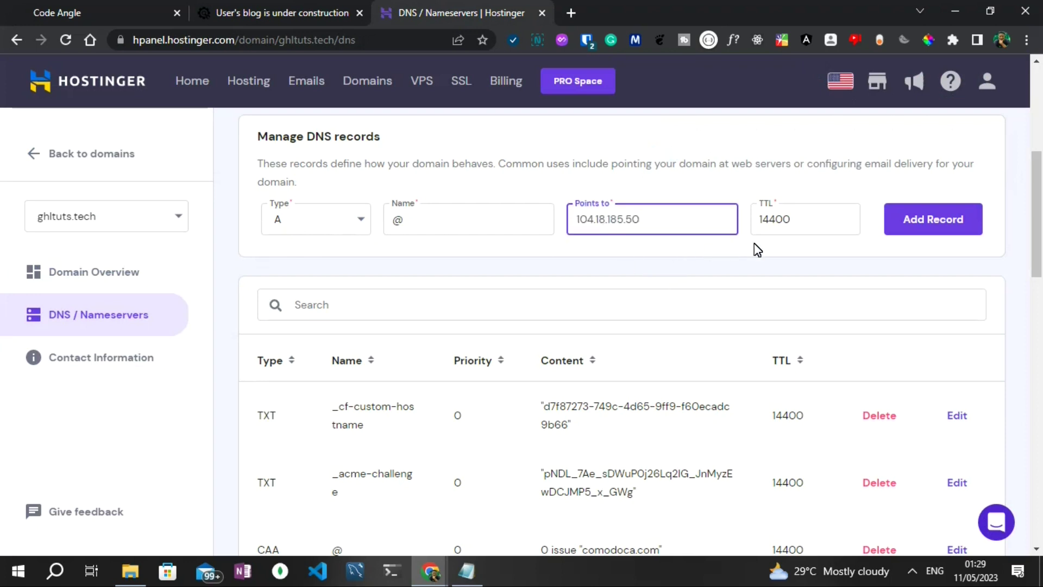
click(927, 224)
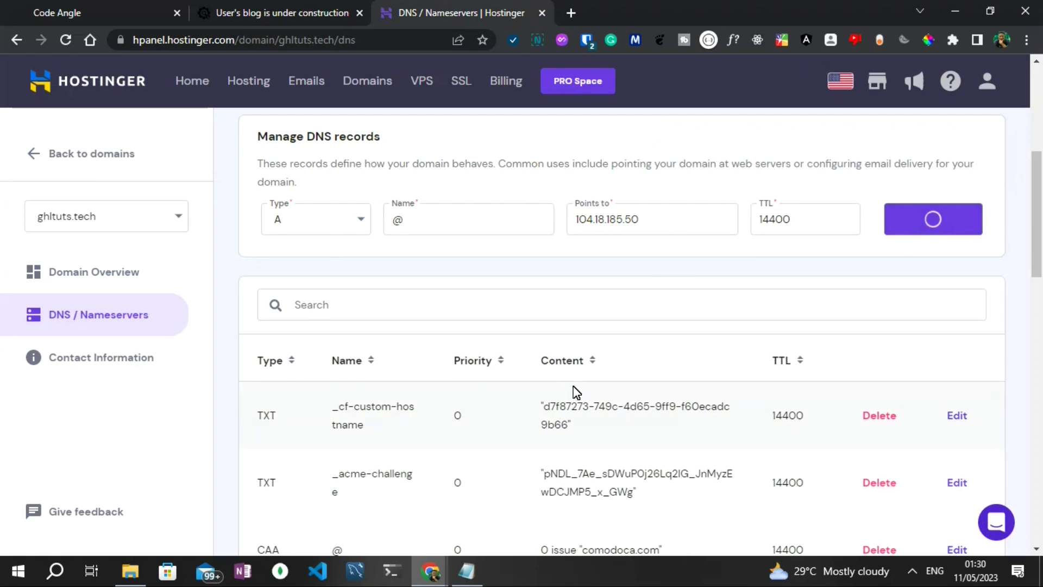
scroll(379, 390, down, 3)
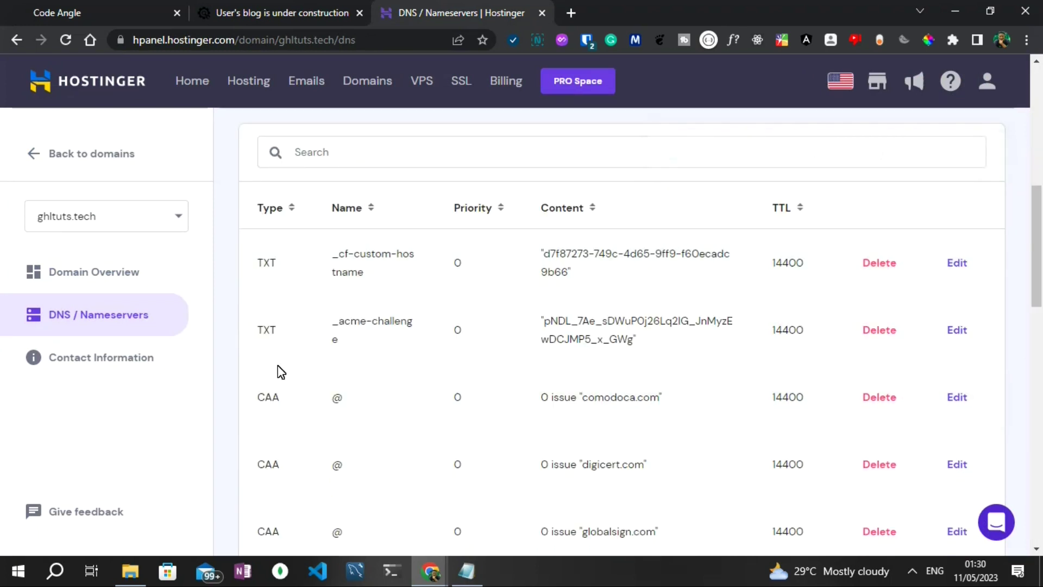
scroll(440, 337, down, 12)
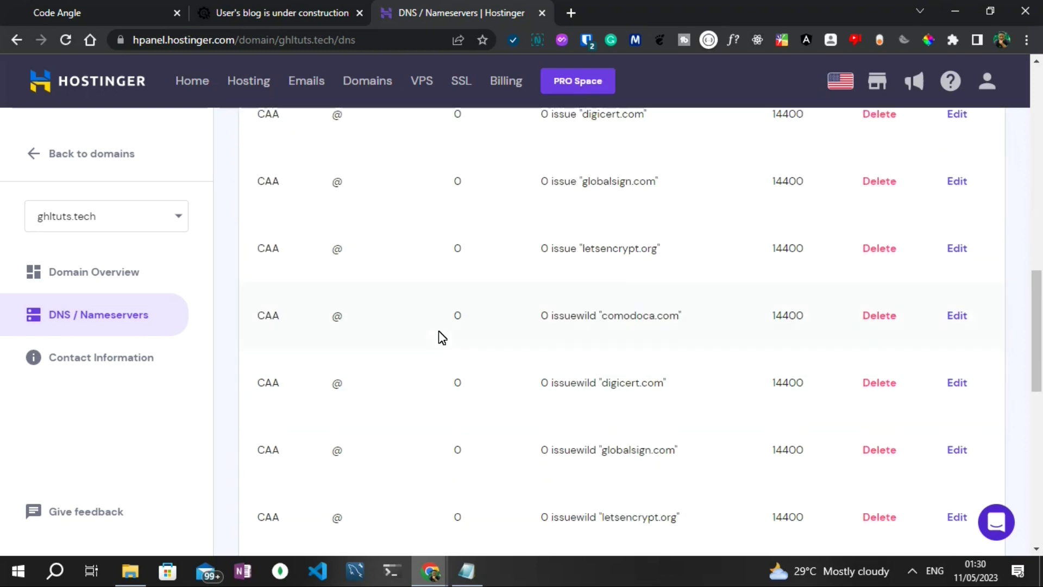
scroll(441, 338, down, 3)
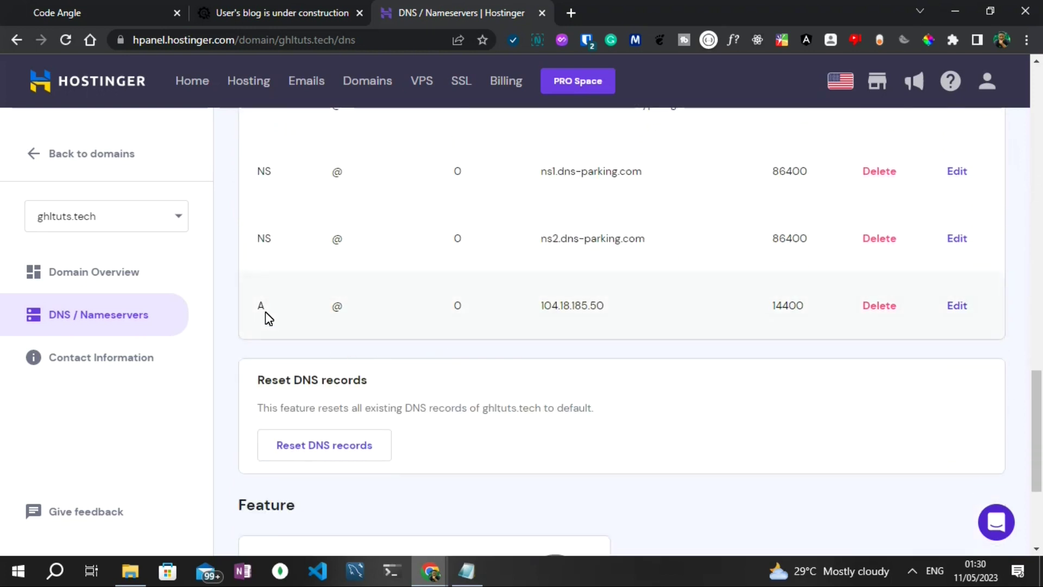
Tick the checkbox confirming the records were added in the domain provider's DNS settings
click(10, 7)
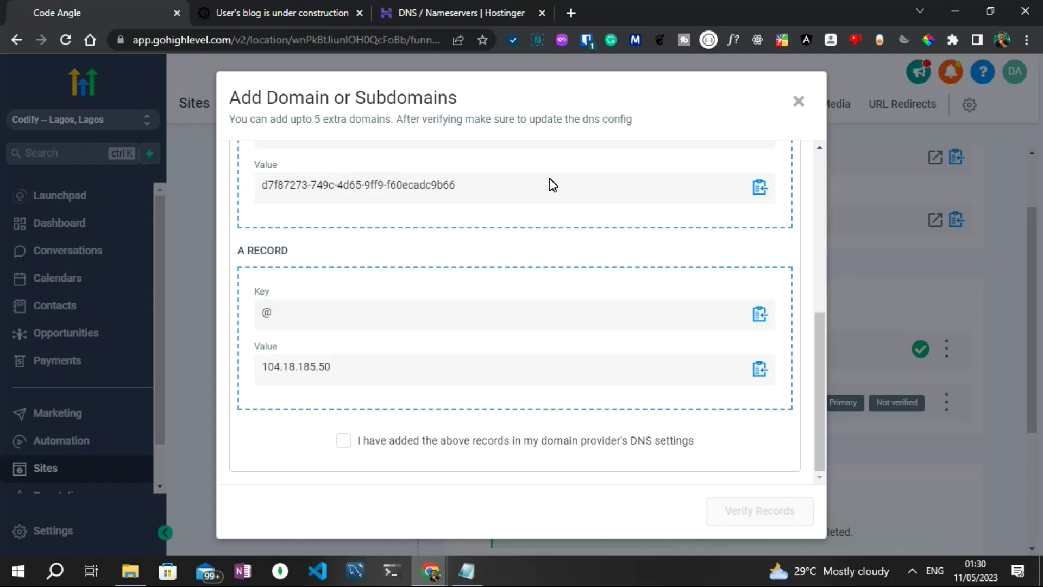
click(344, 442)
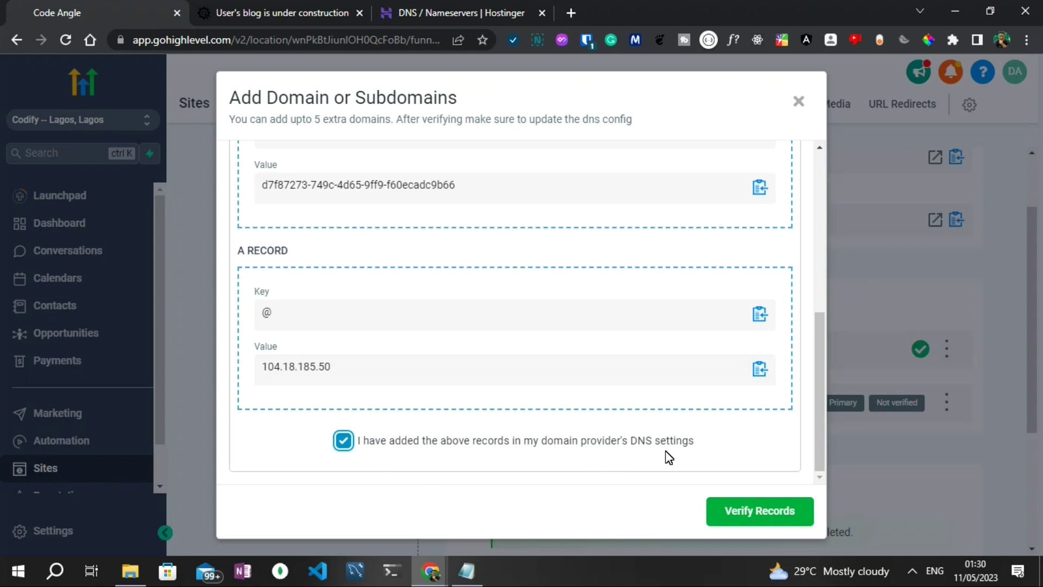
Verify the domain and check ghltuts.tech shows the Primary tag and green check under Domains & Subdomains
click(787, 518)
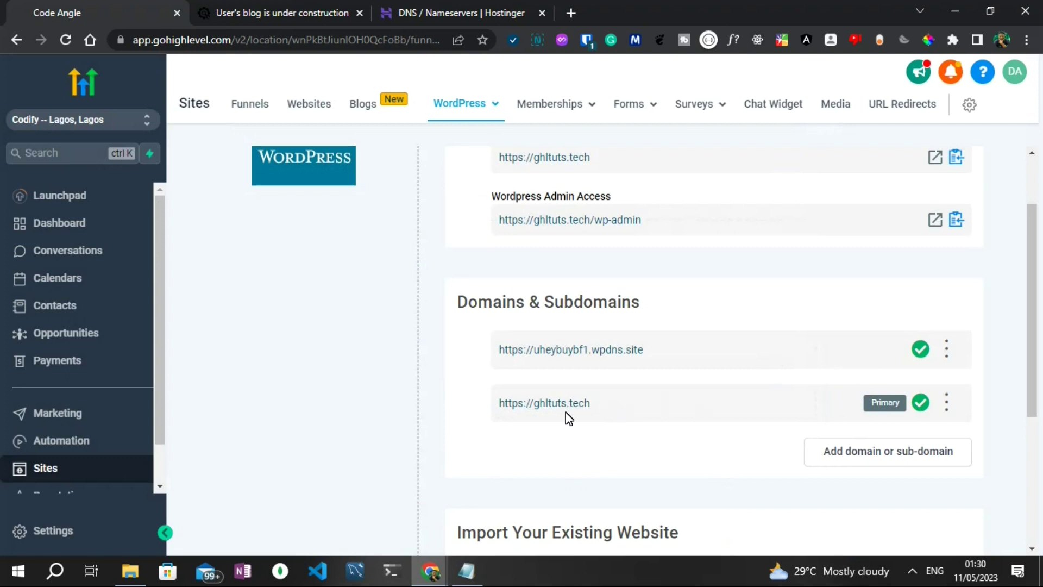
scroll(753, 422, up, 1)
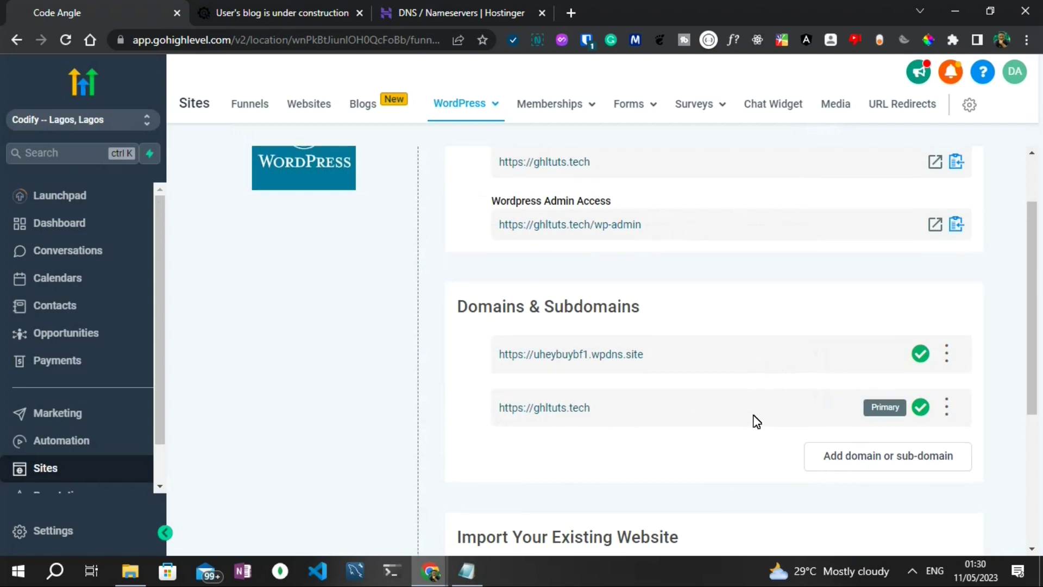
scroll(669, 353, up, 1)
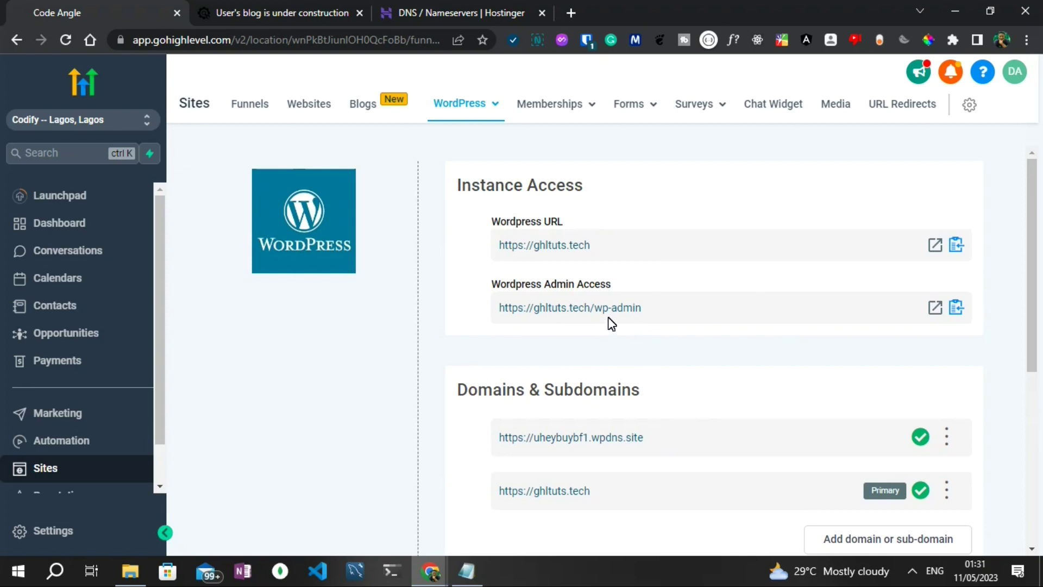
scroll(598, 352, down, 3)
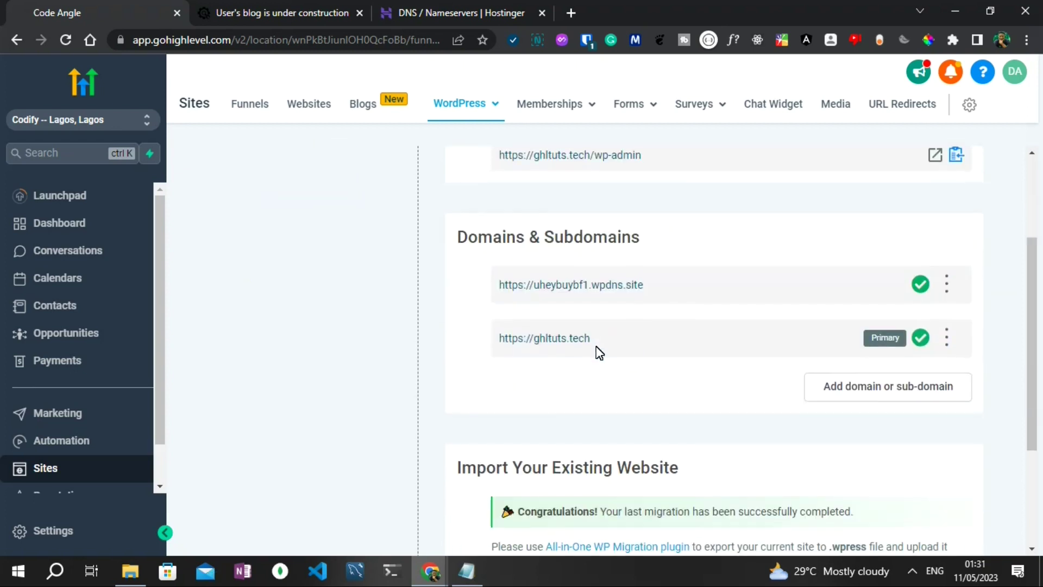
scroll(597, 351, up, 3)
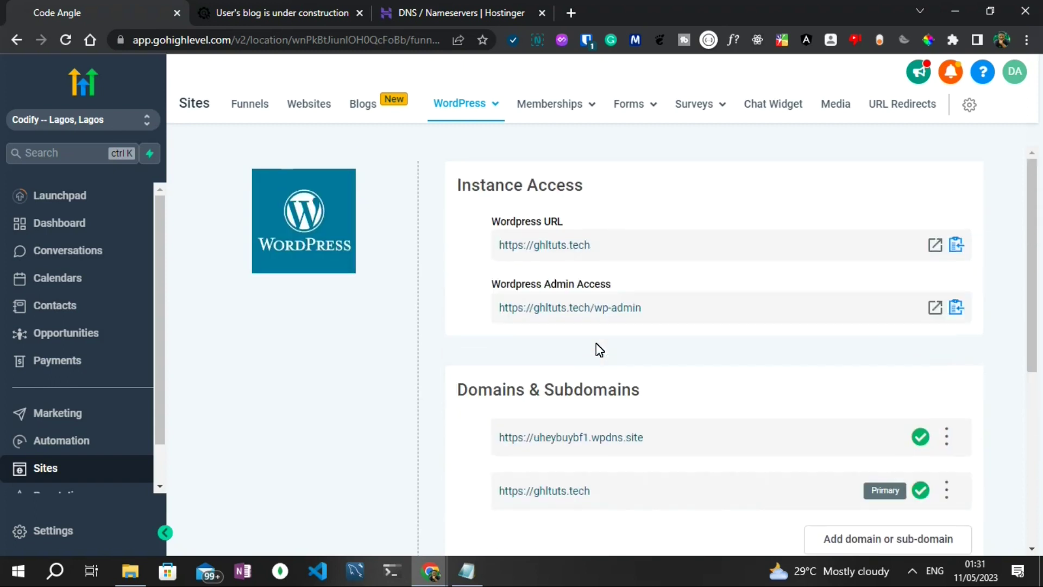
scroll(598, 350, down, 2)
scroll(598, 349, up, 2)
Open the WordPress site in a new tab, where ghltuts.tech can't be reached, then return to GoHighLevel
click(936, 248)
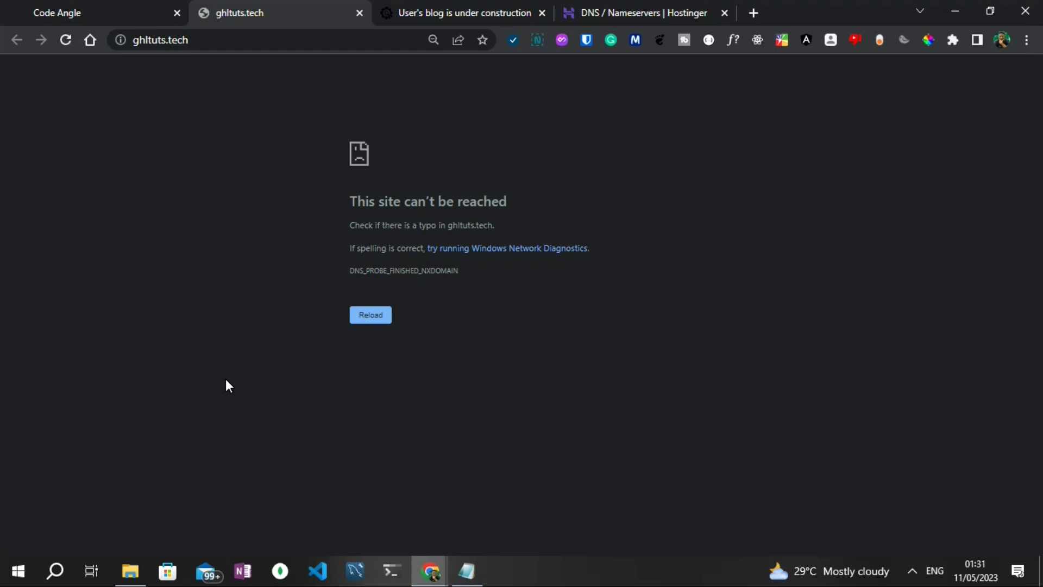
click(96, 12)
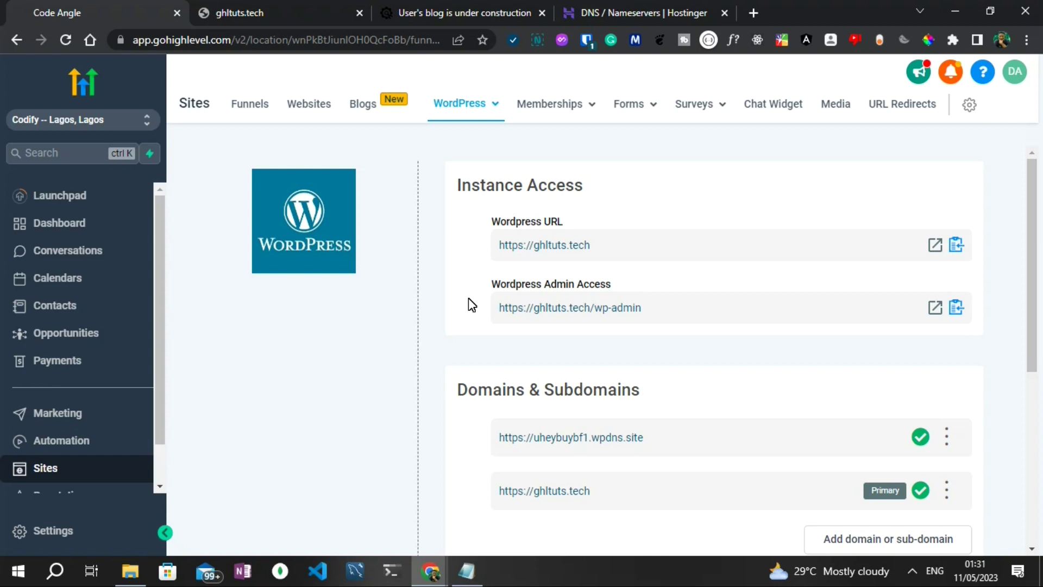
Scroll the GoHighLevel WordPress page to review the site's instance access URLs
scroll(468, 302, down, 3)
scroll(466, 299, up, 3)
Review ghltuts.tech's Hostinger DNS list for the TXT records and the A record 104.18.185.50
click(641, 12)
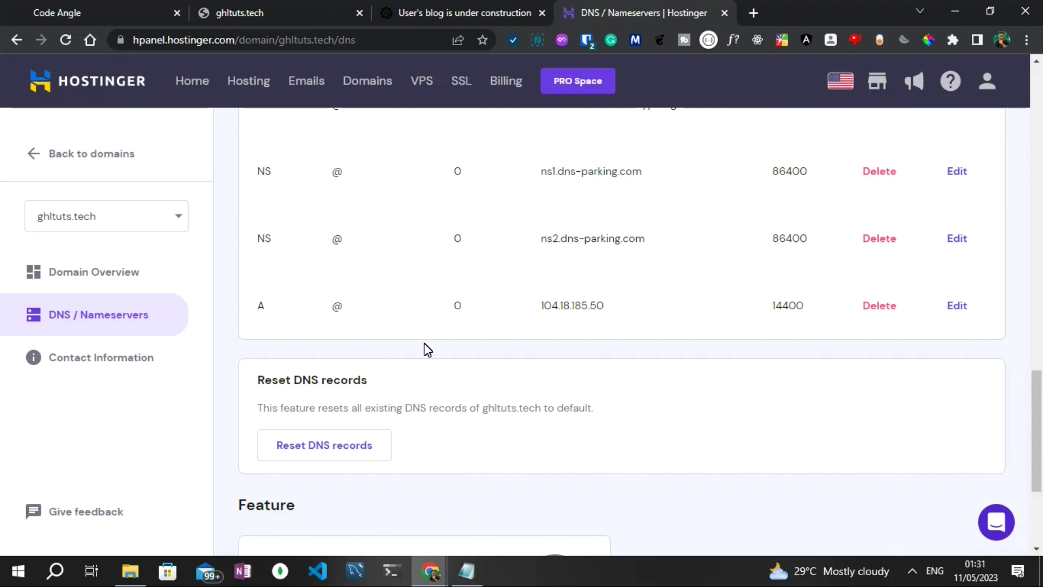
scroll(428, 350, up, 15)
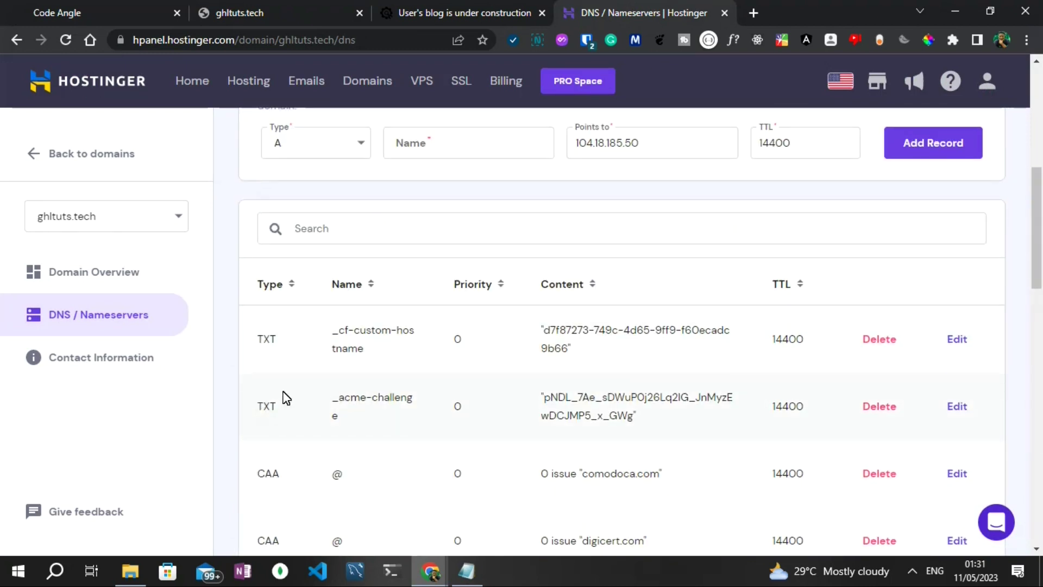
scroll(500, 308, down, 14)
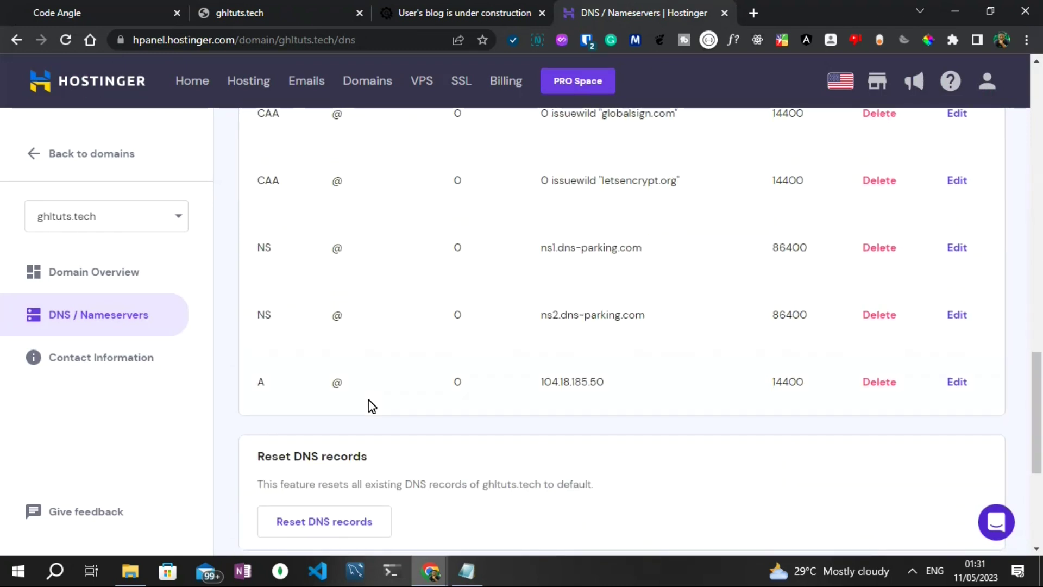
scroll(494, 319, up, 18)
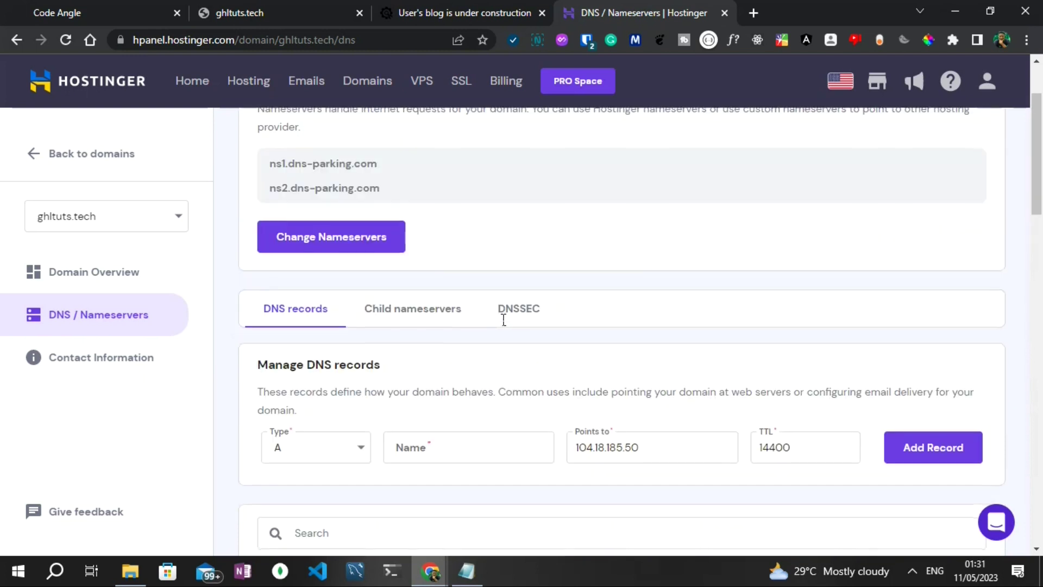
click(72, 7)
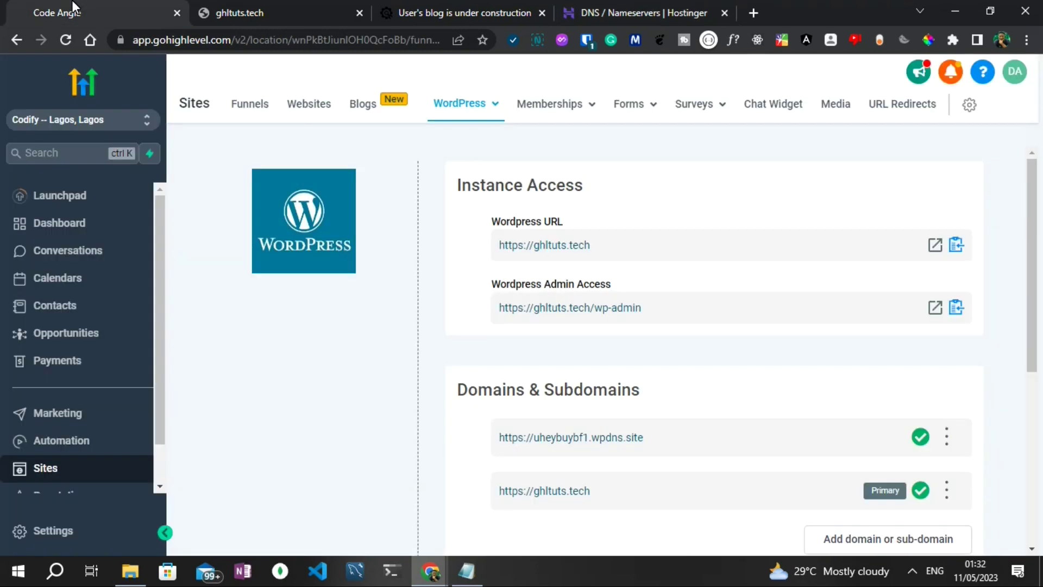
scroll(533, 326, down, 3)
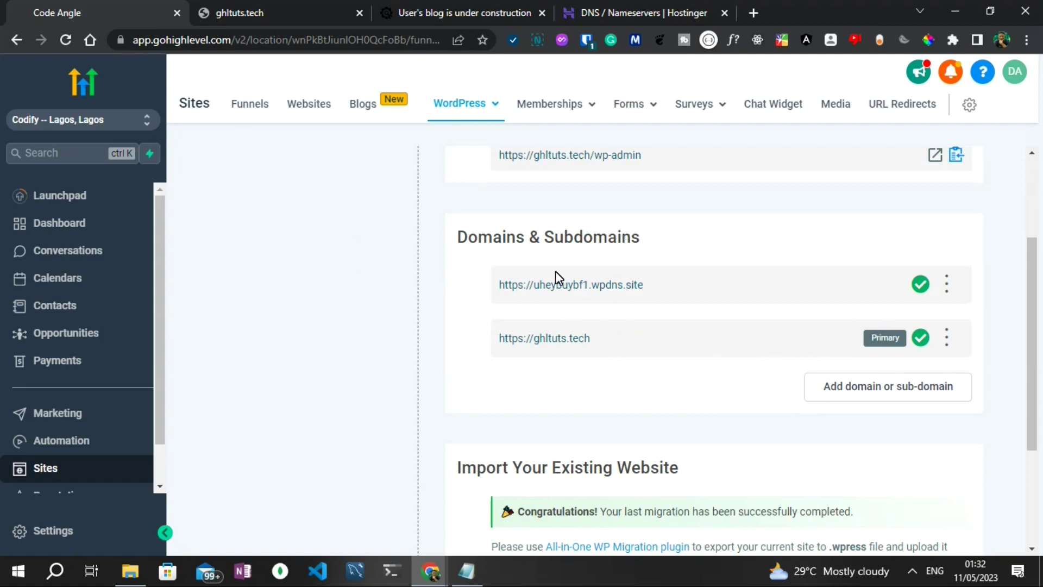
click(950, 346)
click(883, 350)
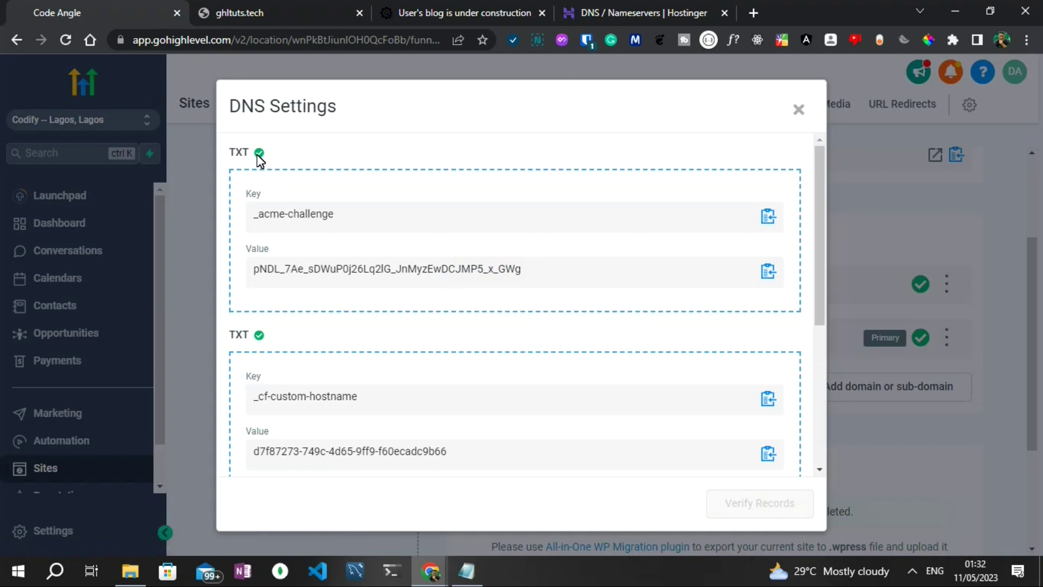
scroll(266, 333, down, 5)
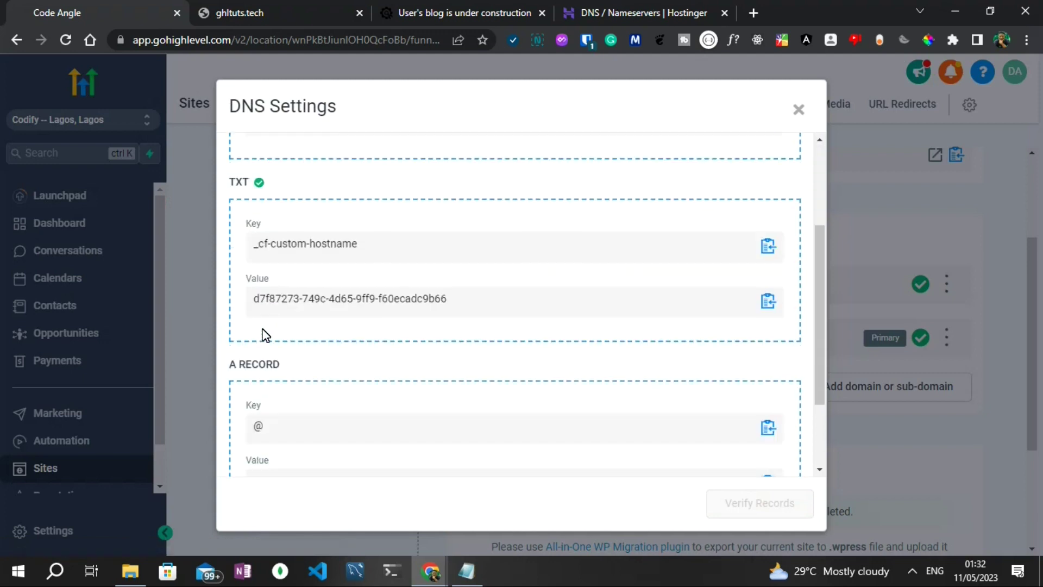
scroll(266, 334, up, 5)
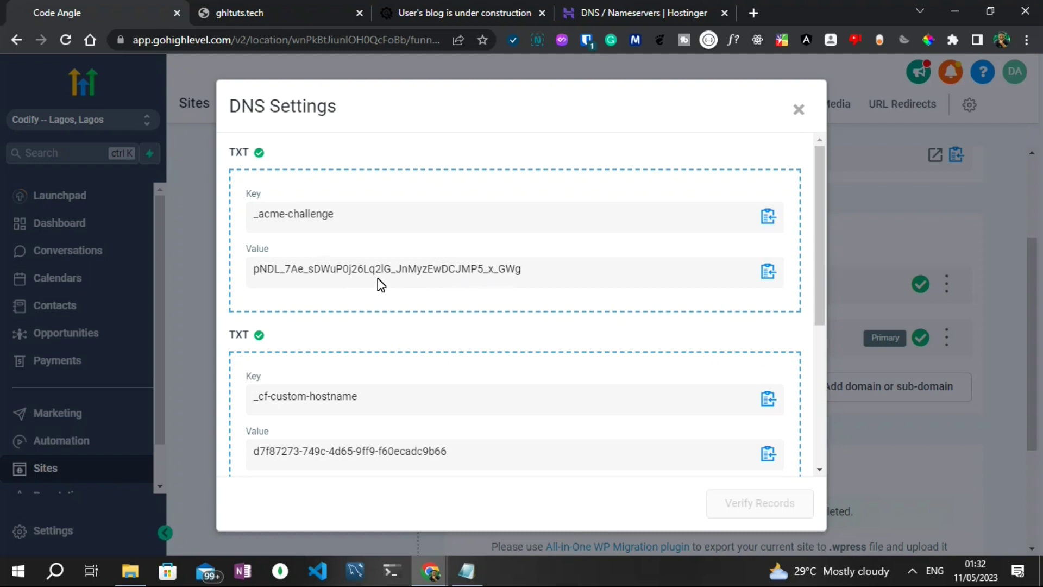
scroll(350, 326, down, 4)
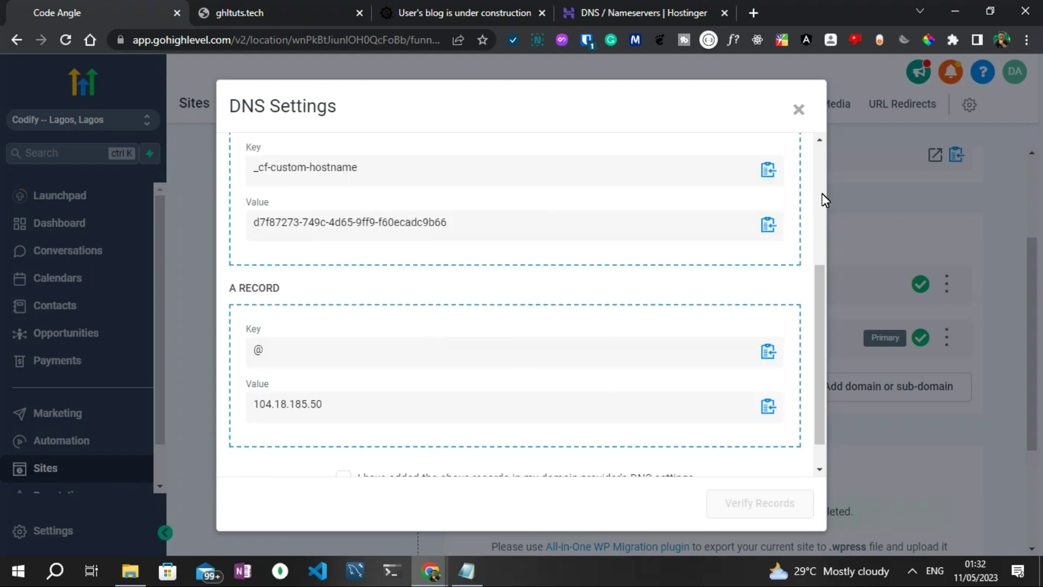
click(799, 110)
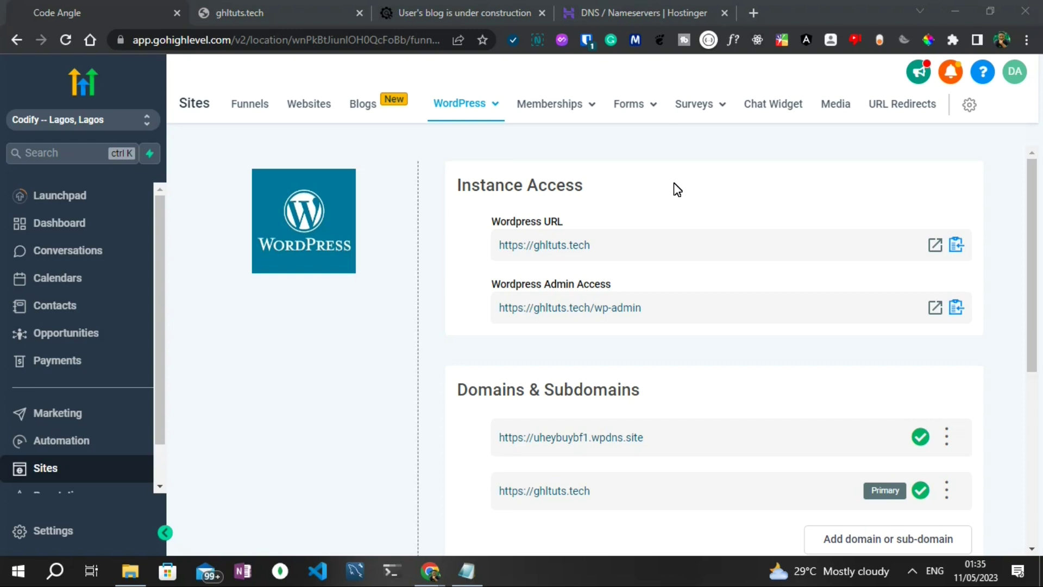
Refresh the WordPress site's CDN cache from Advance Settings > Manage Caching and acknowledge the notice
mouse_move(463, 106)
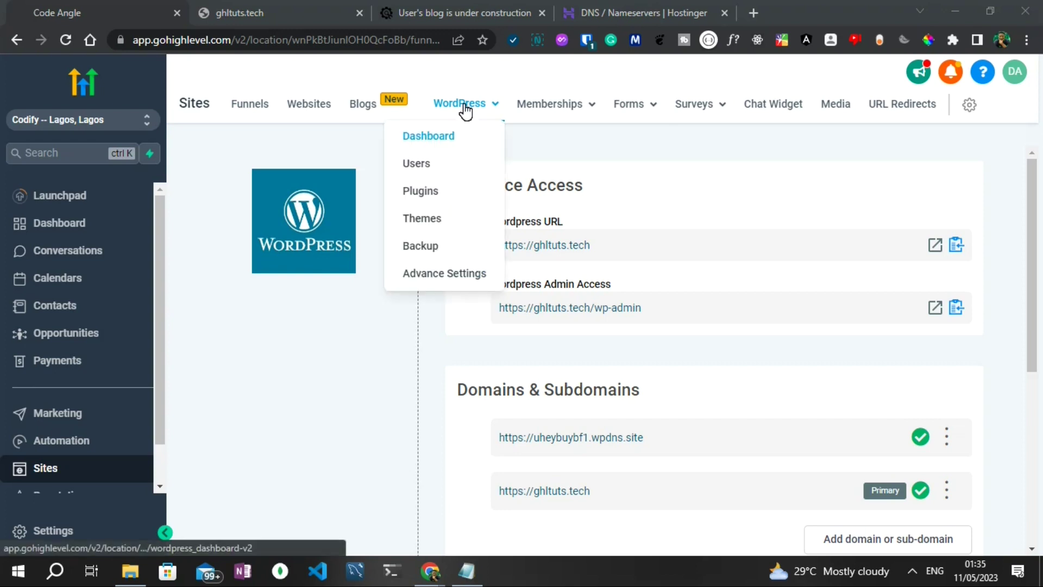
click(482, 275)
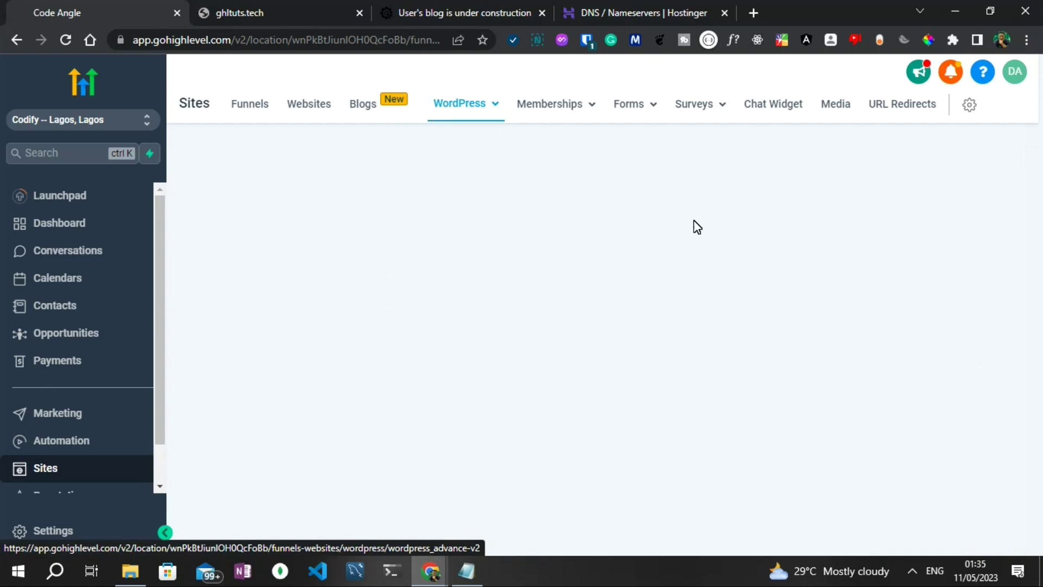
click(472, 230)
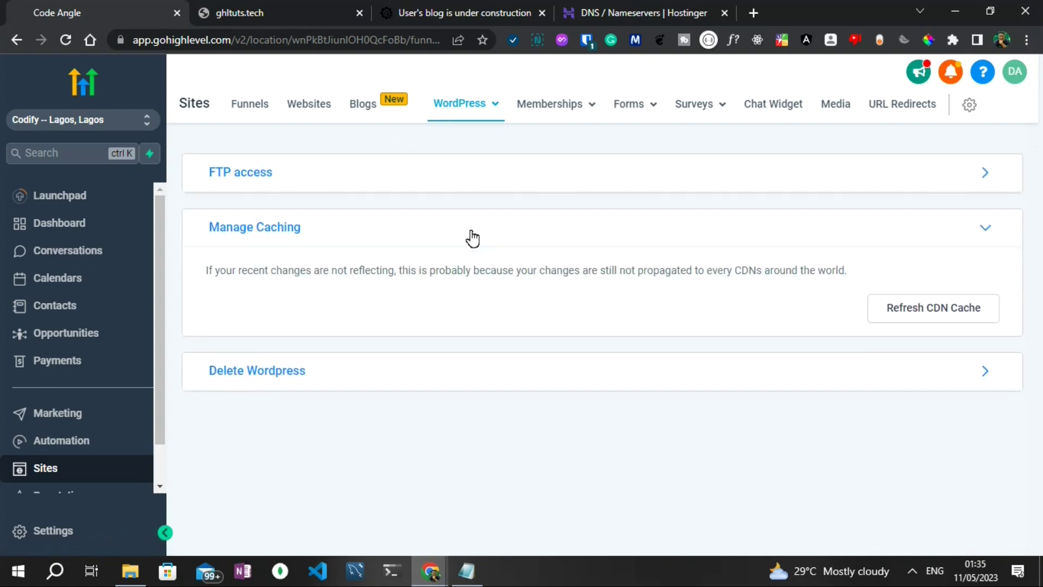
click(930, 320)
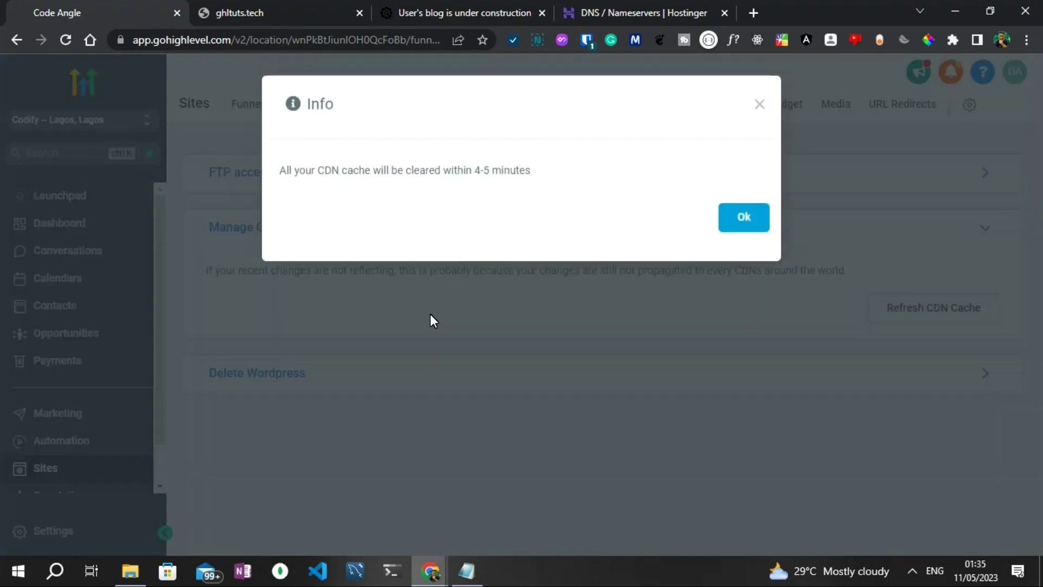
click(752, 226)
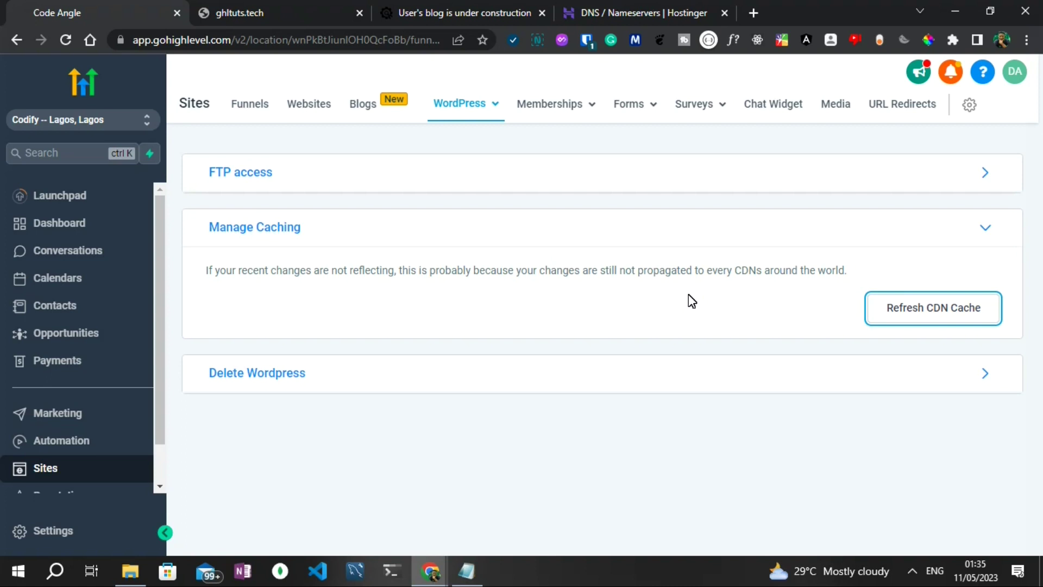
Return to the WordPress site dashboard and reload ghltuts.tech, which still can't be reached
click(484, 106)
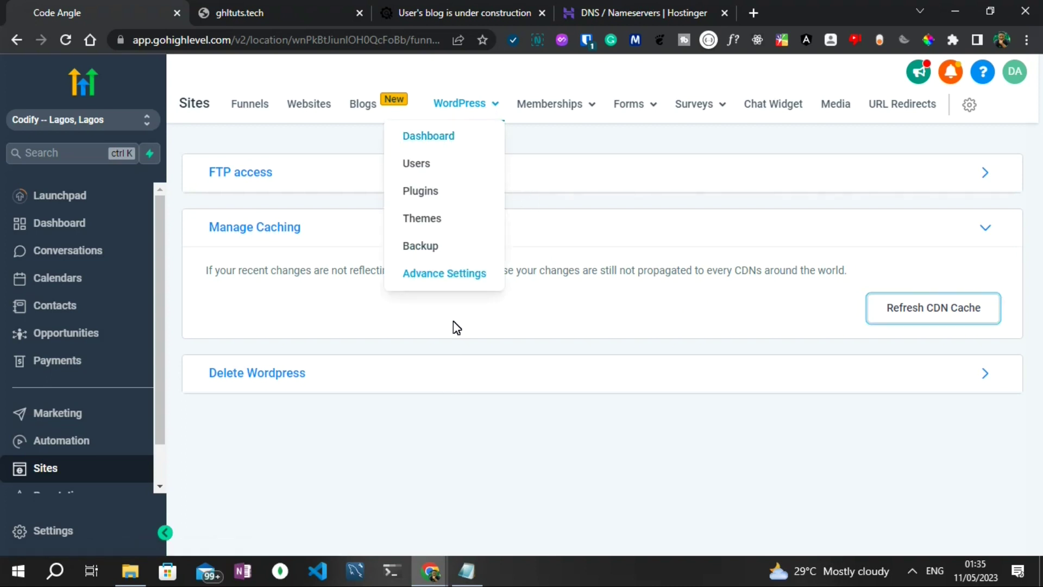
click(436, 142)
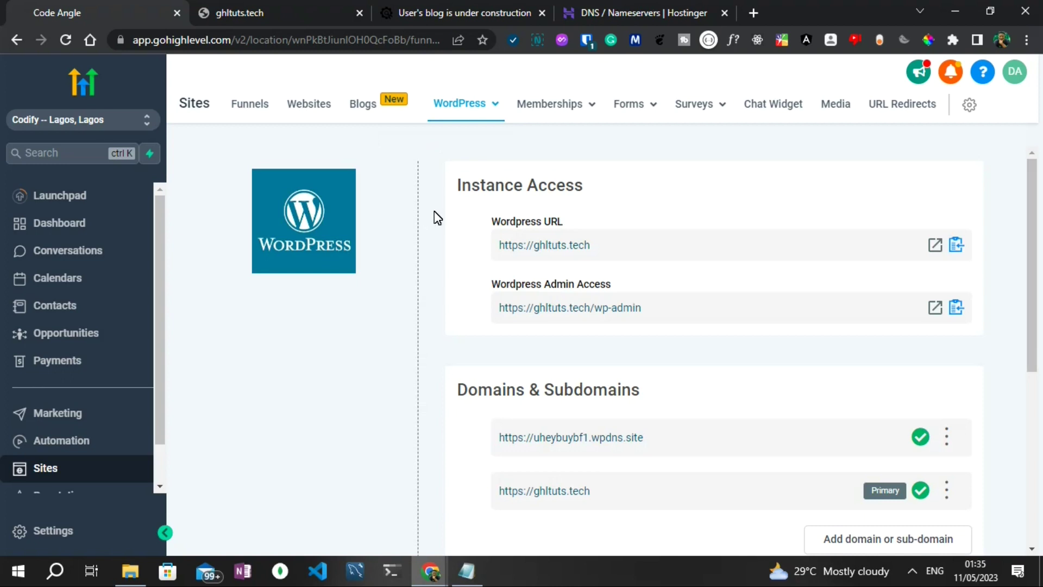
click(279, 9)
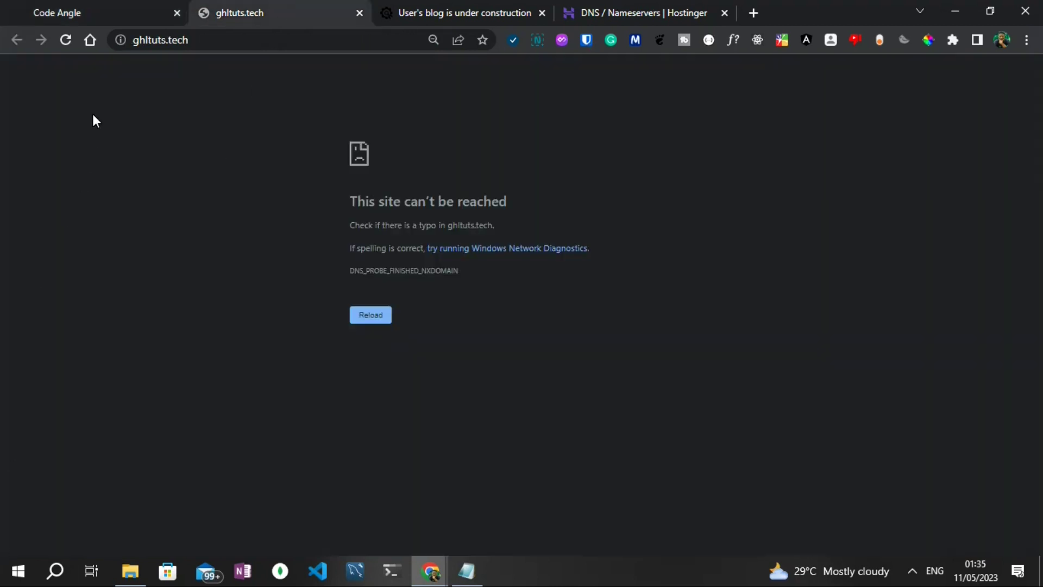
click(65, 39)
click(109, 8)
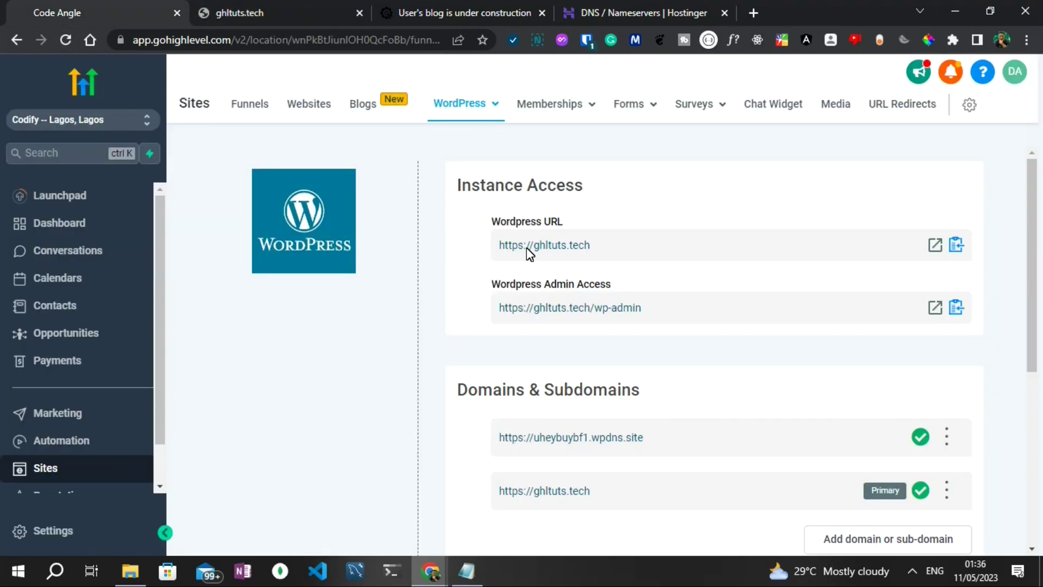